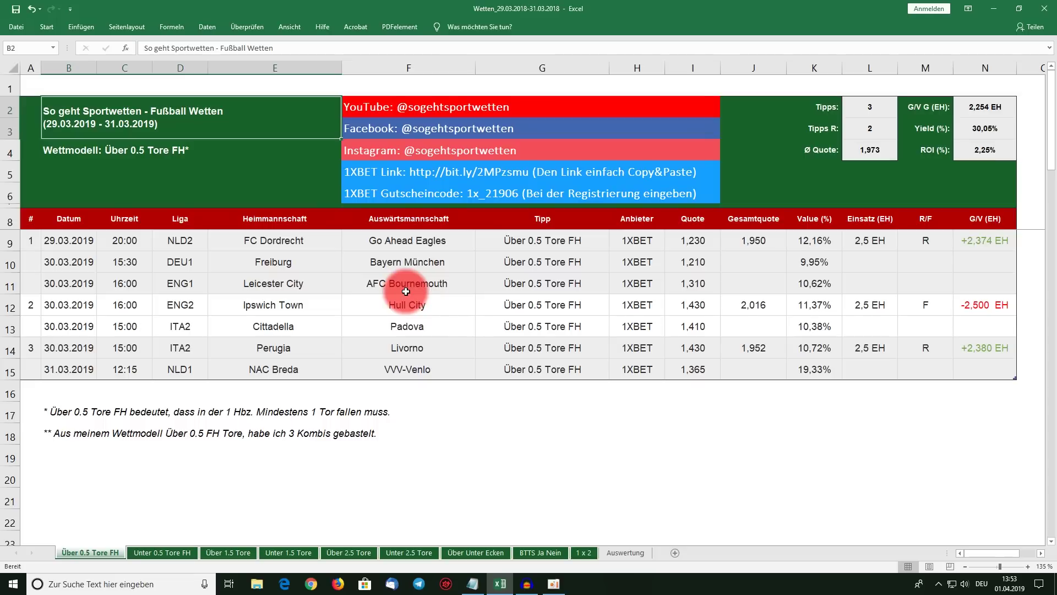
- Examine the three combination bets on the Über 0.5 Tore FH sheet, their R/F results and the total profit formula
drag(31, 237, 969, 291)
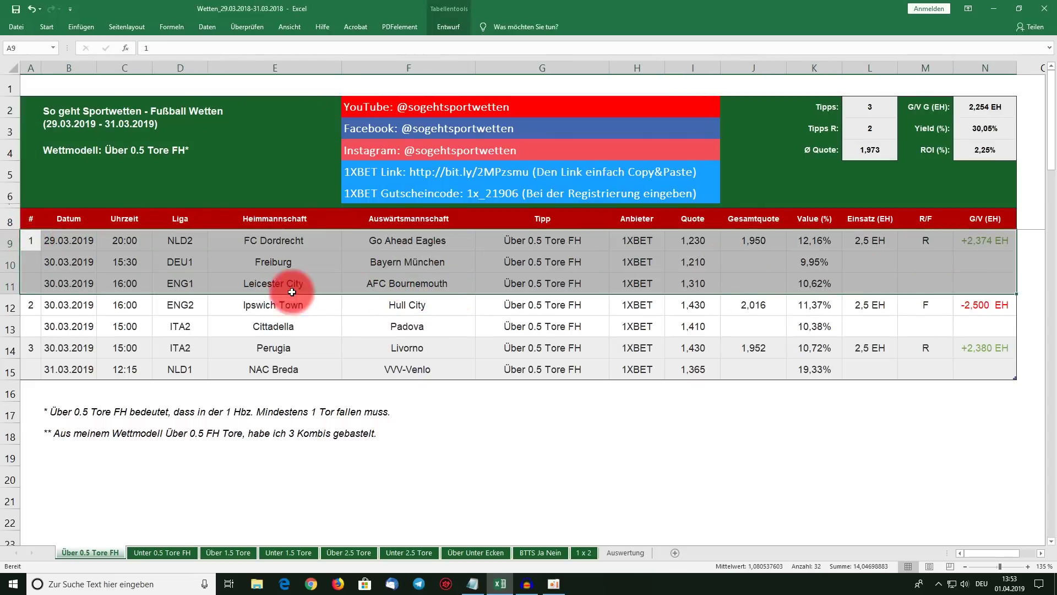
drag(33, 302, 959, 321)
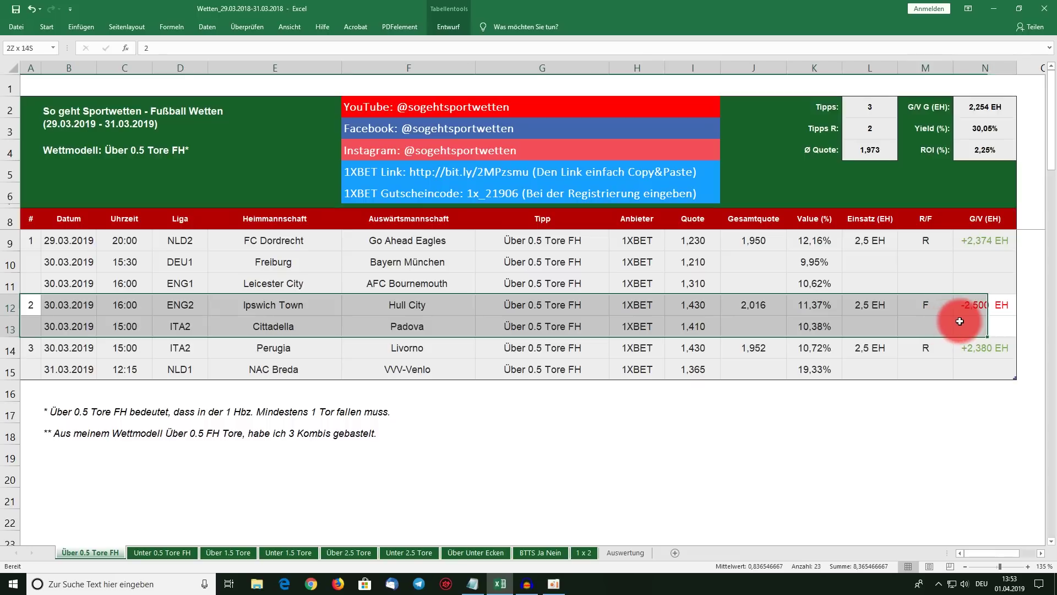
drag(21, 345, 991, 370)
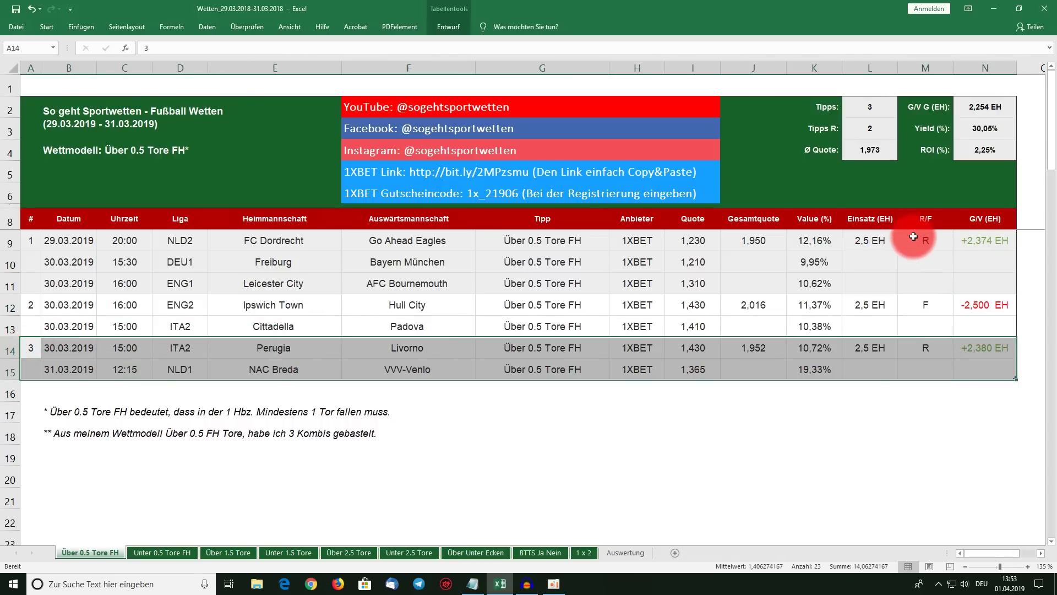
click(913, 242)
click(921, 304)
click(920, 343)
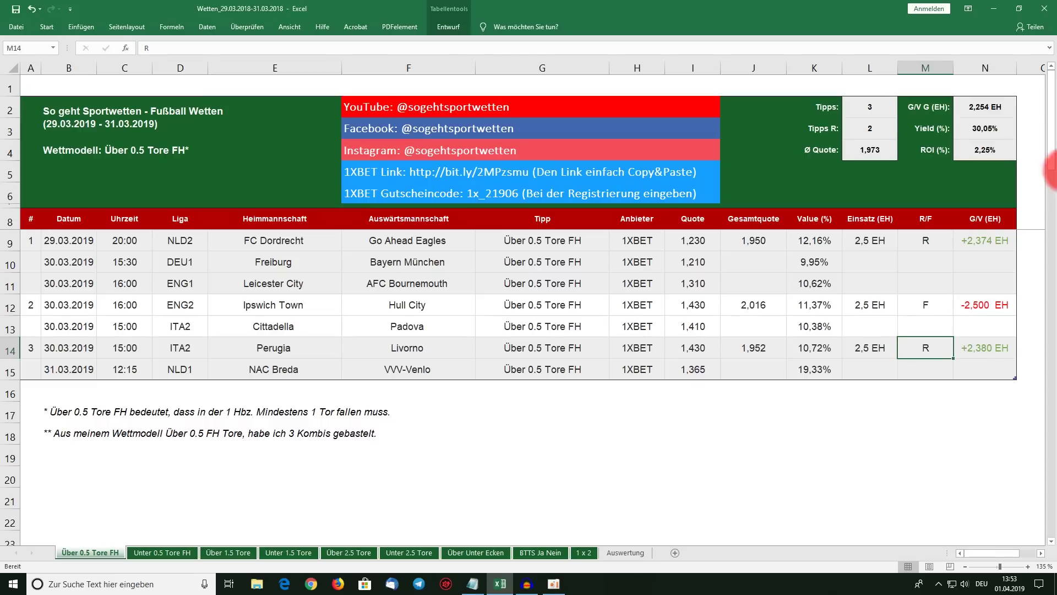
click(985, 111)
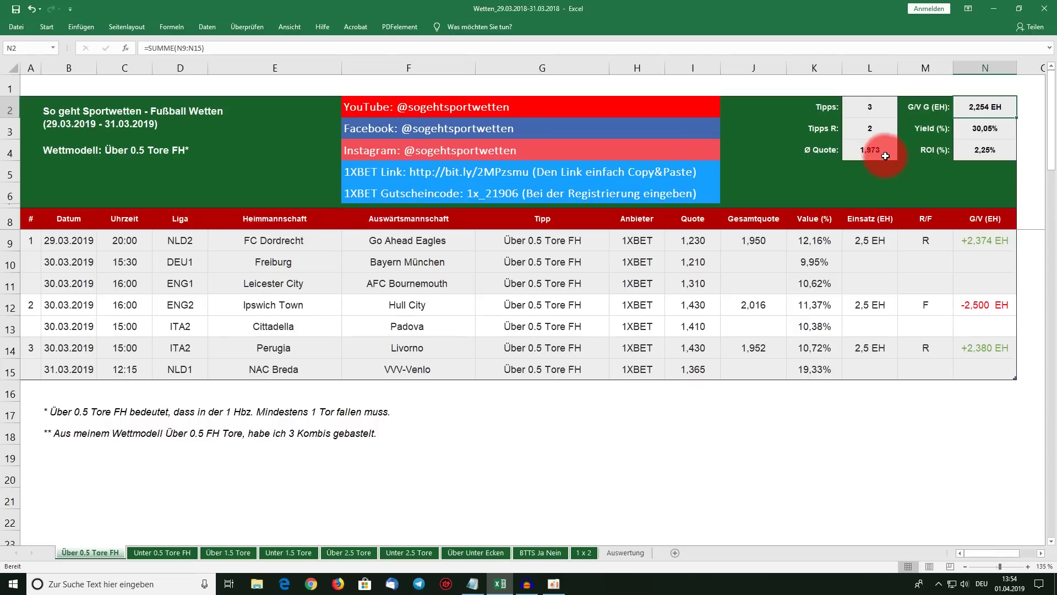
- Check the average of the Gesamtquote values for all three combinations, and for only the first and third
drag(755, 238, 751, 344)
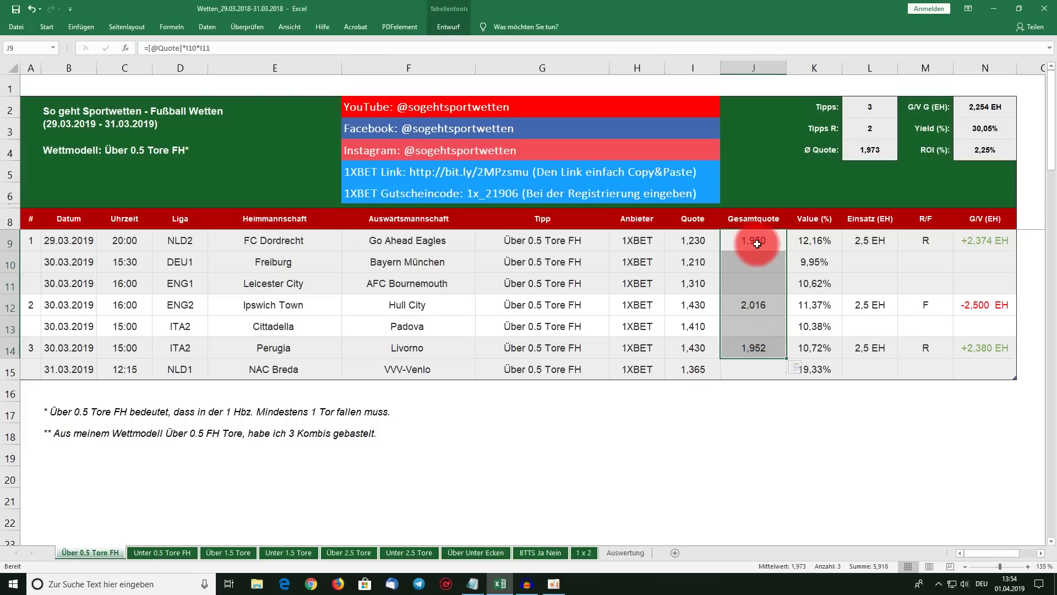
click(752, 308)
click(749, 344)
ctrl+click(751, 237)
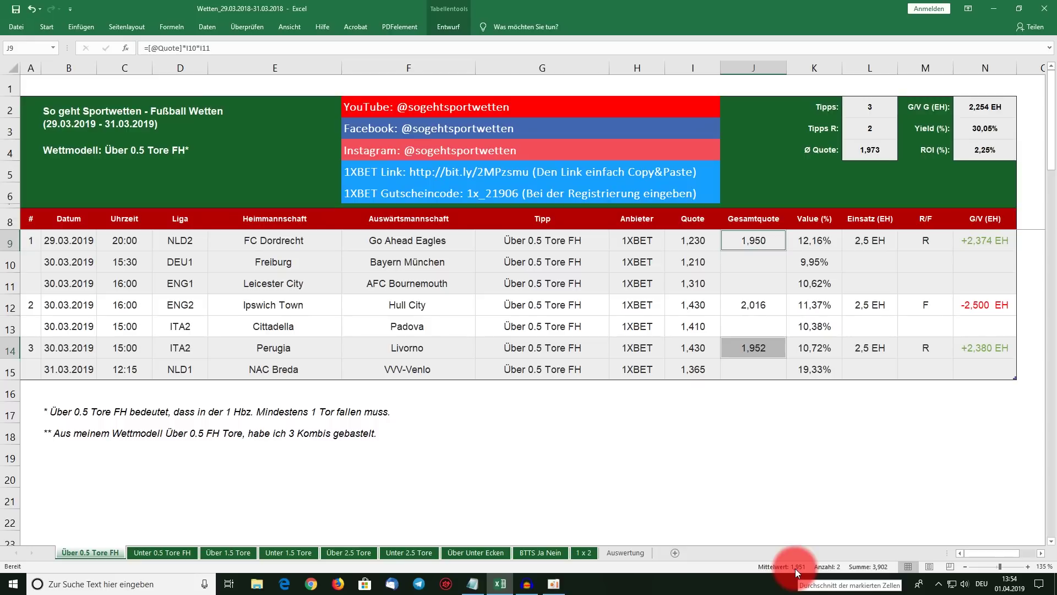
- Enter the sample odds 10, 10, 1,2, 1,3 and 1,4 in cells N17 to N21
click(675, 400)
click(991, 413)
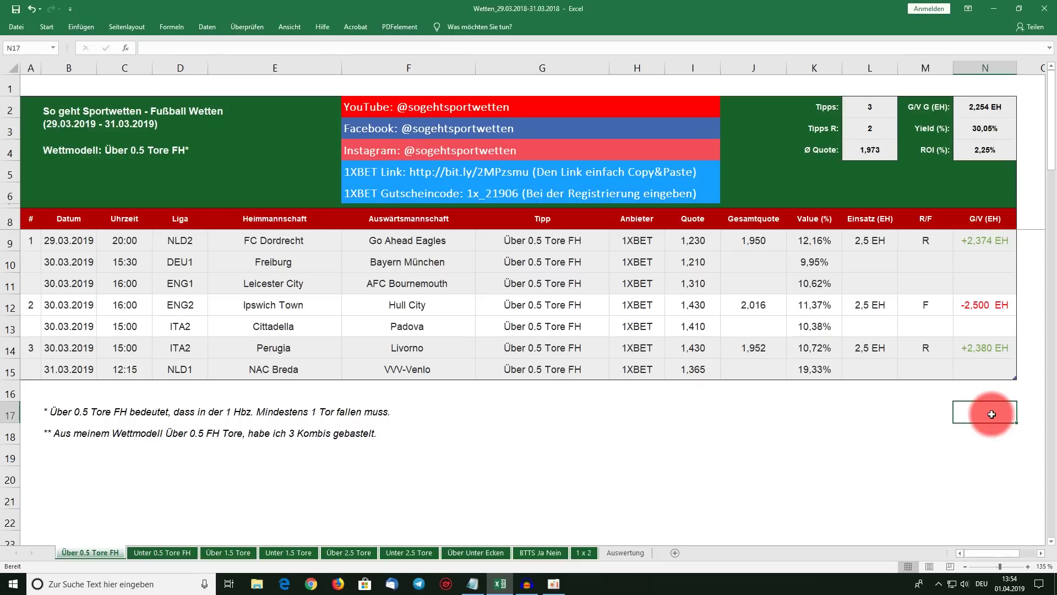
text(10)
key(Return)
text(10)
key(Return)
text(1,2)
key(Return)
text(1,3)
key(Return)
text(1,4)
key(Return)
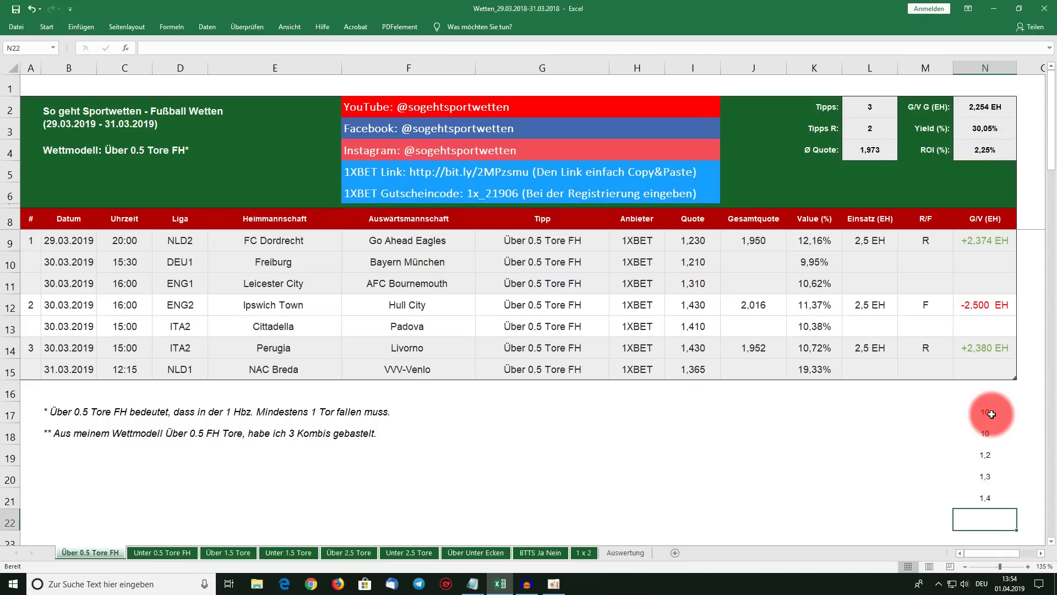
- Compare the average of all five sample odds with the average of only the three low odds in N19:N21
drag(991, 414, 988, 497)
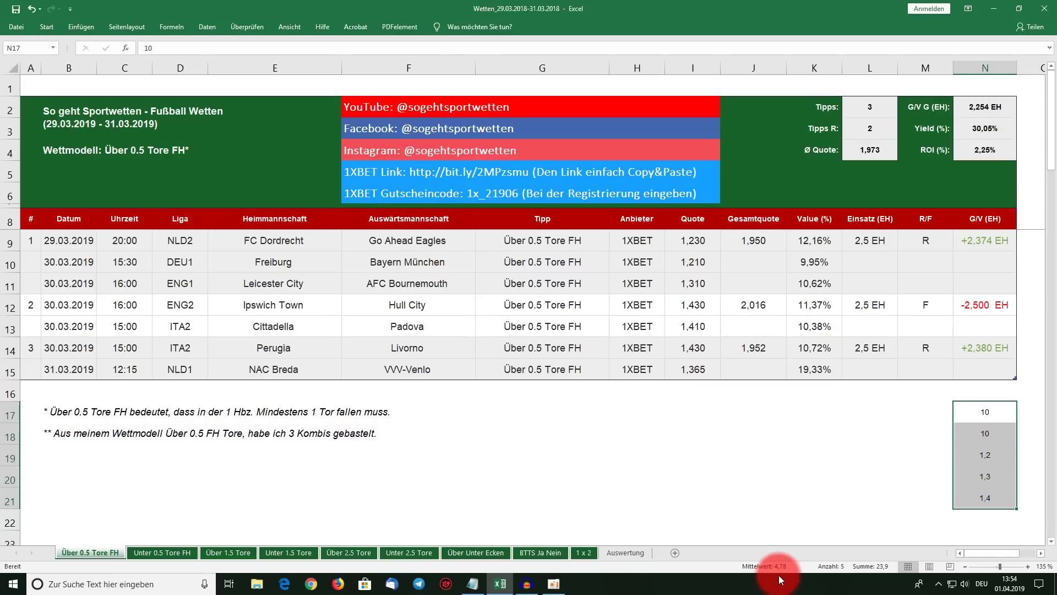
click(991, 457)
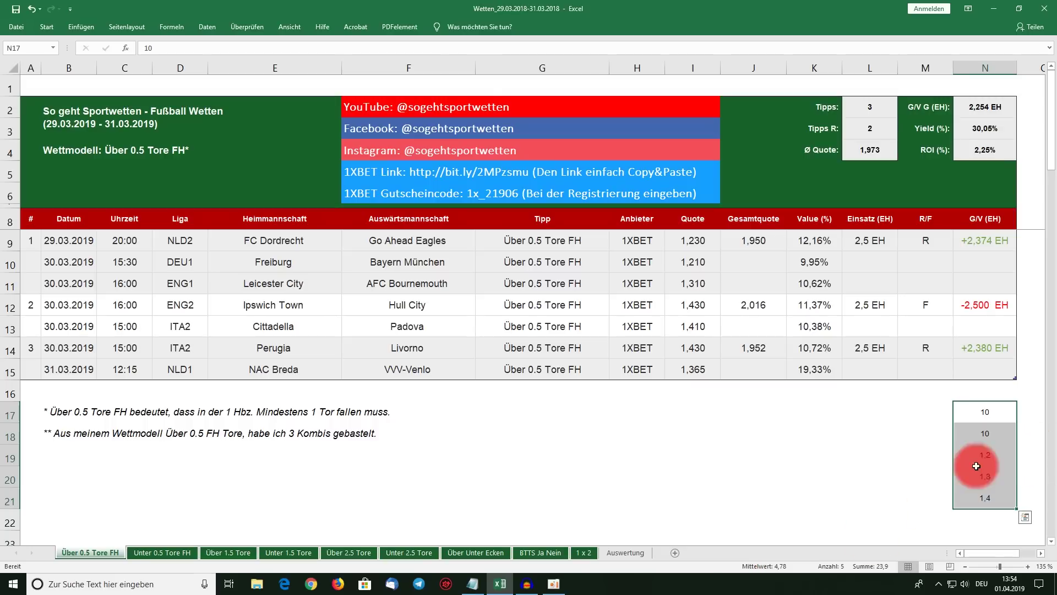
drag(992, 456, 992, 504)
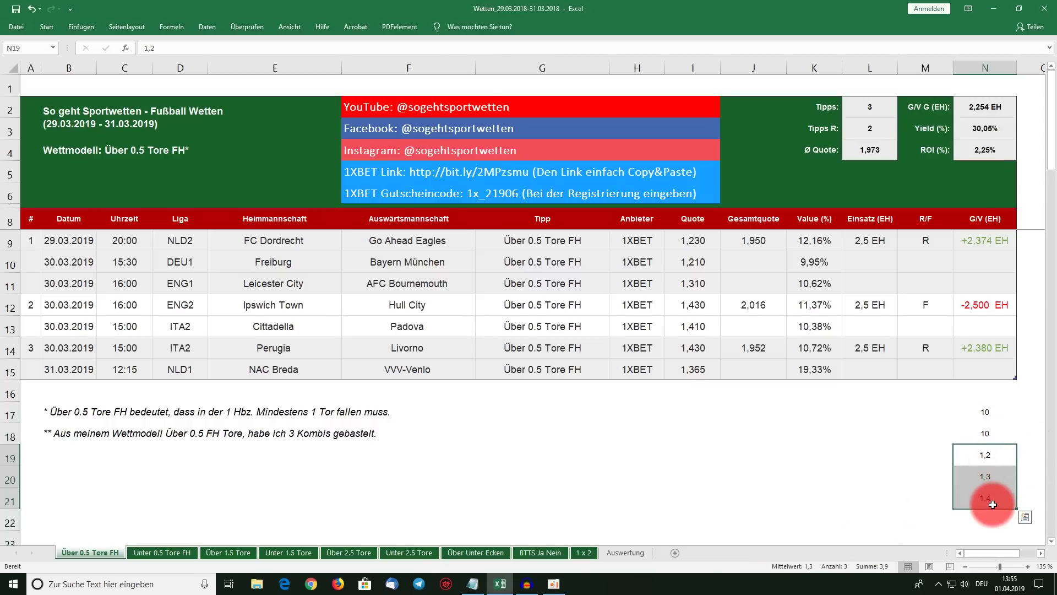
drag(984, 416, 985, 497)
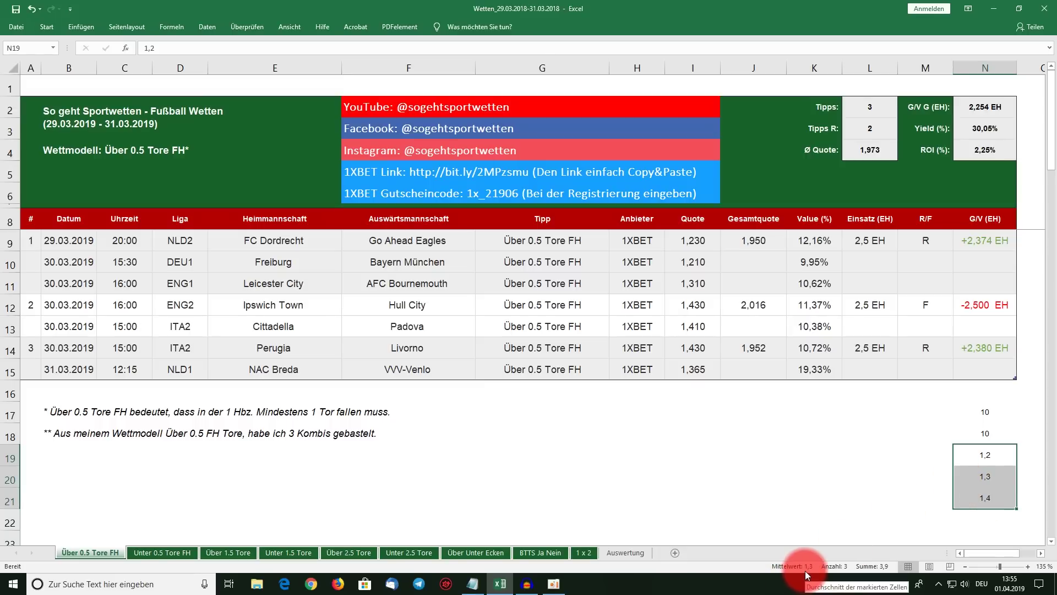
- Delete the sample odds from N17:N21 and return to the title cell B2
drag(974, 412, 972, 490)
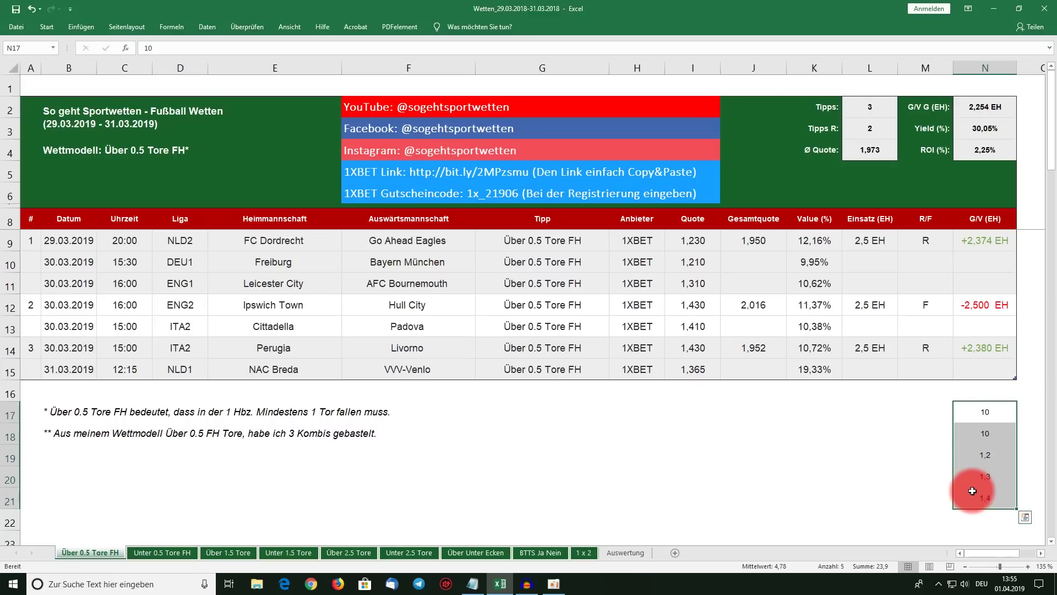
key(Delete)
click(74, 119)
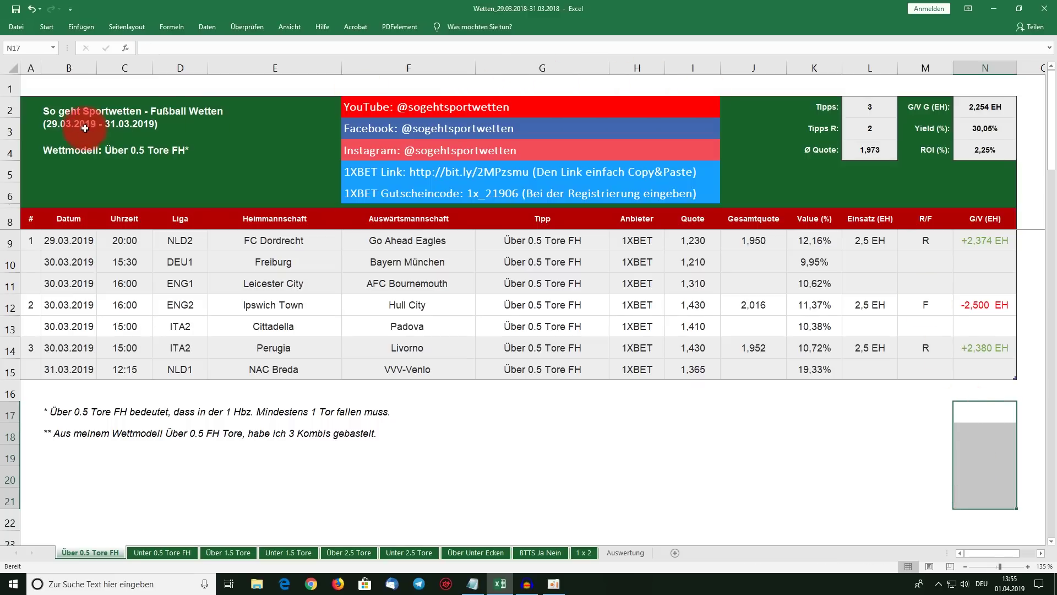
- Review the single bets, the total profit or loss and the notes on the Unter 0.5 Tore FH sheet
click(163, 552)
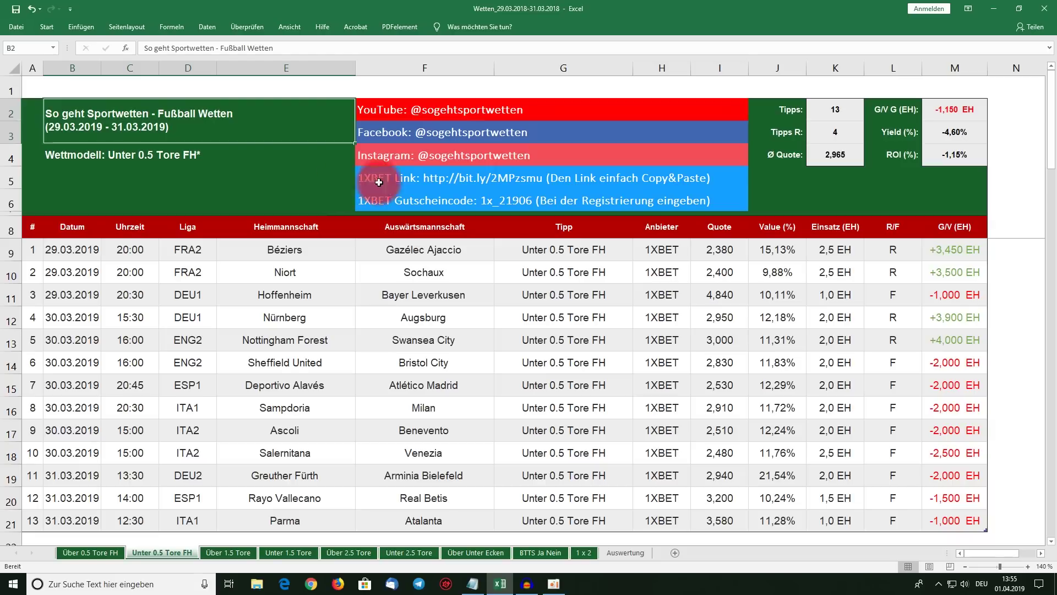
click(951, 110)
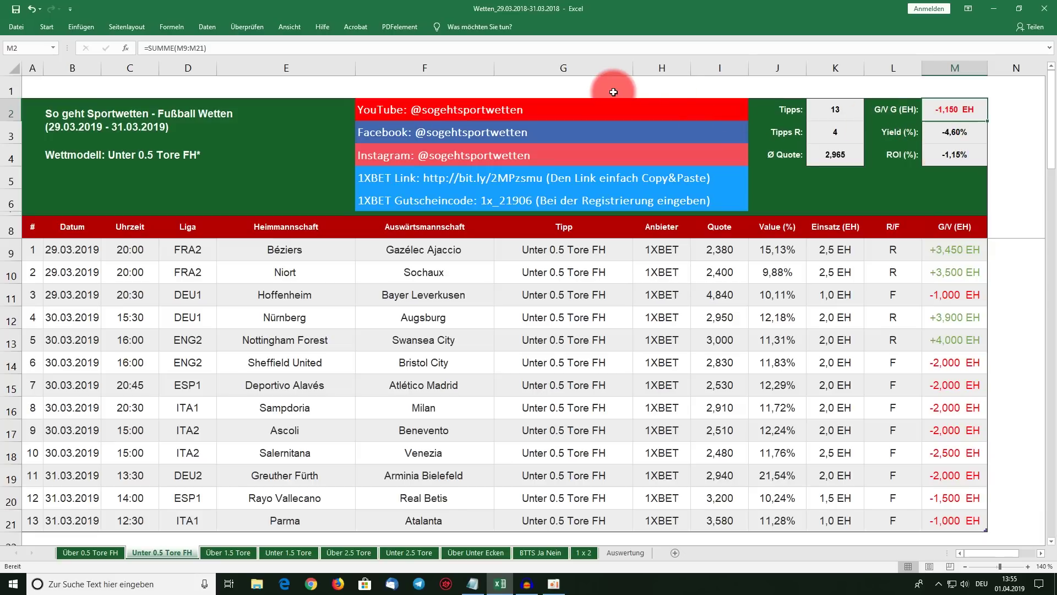
scroll(771, 229, down, 1)
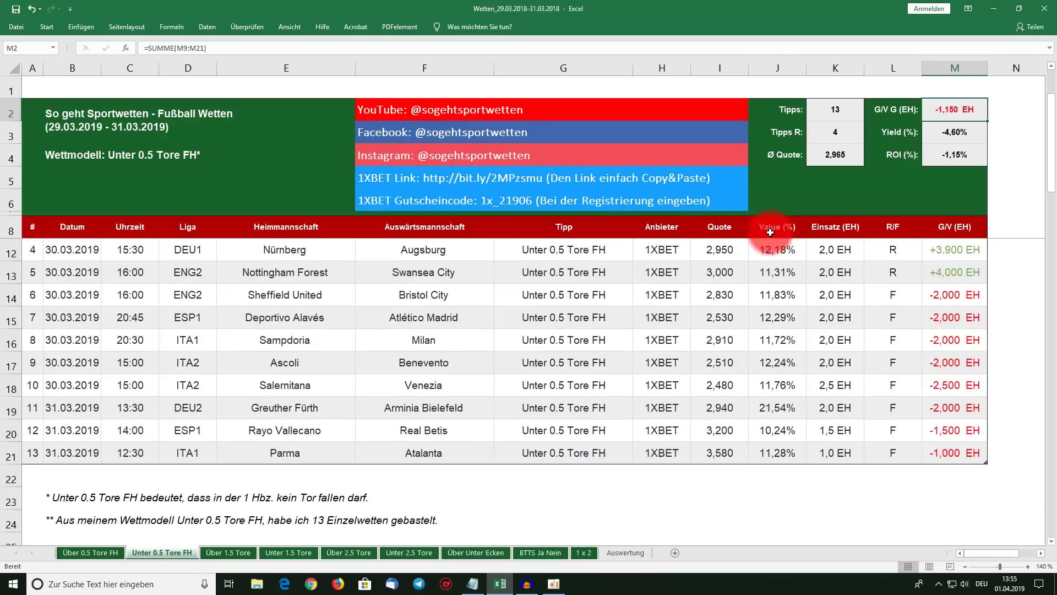
scroll(720, 361, up, 1)
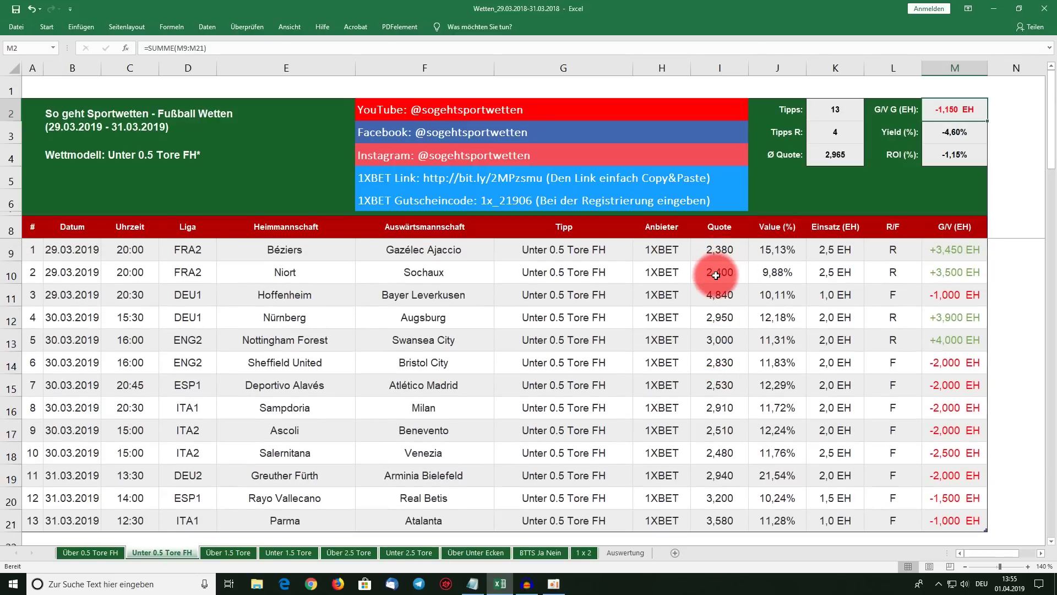
scroll(715, 275, down, 2)
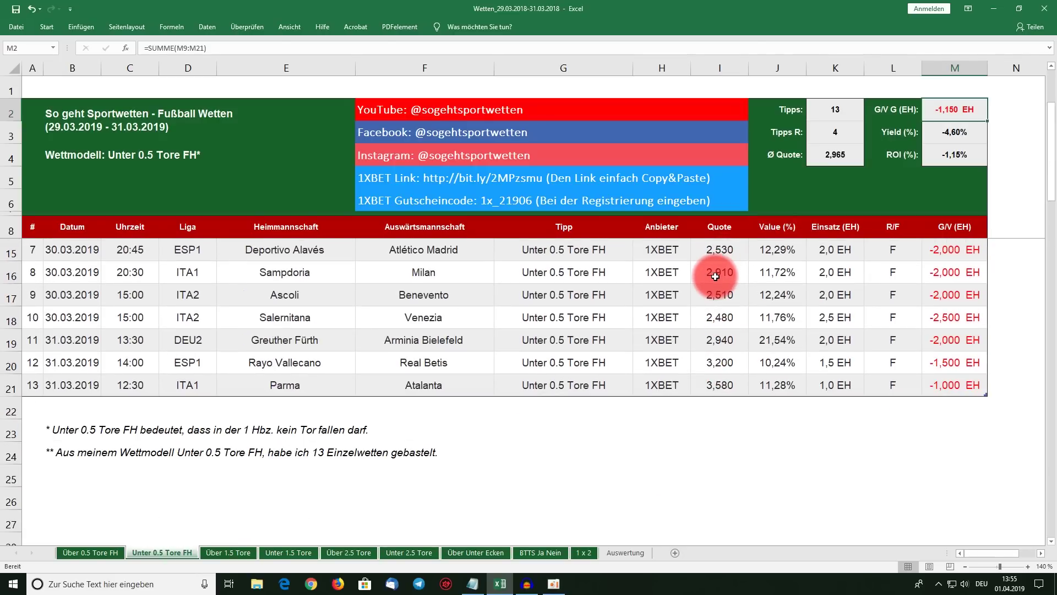
scroll(715, 275, up, 2)
click(63, 119)
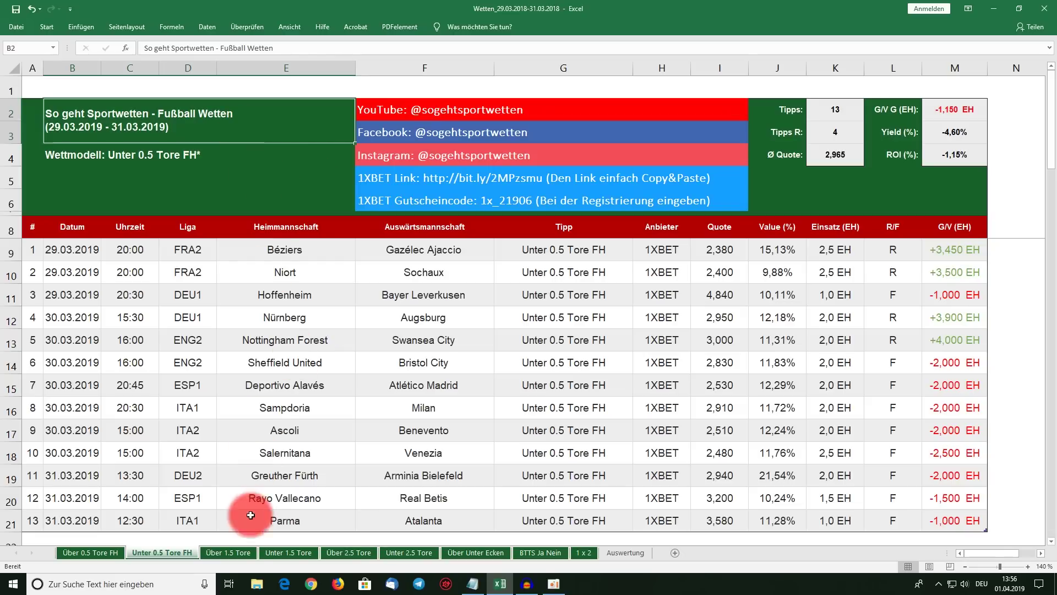
- Review the two combination bets, the total profit and the stakes on the Über 1.5 Tore sheet
click(240, 552)
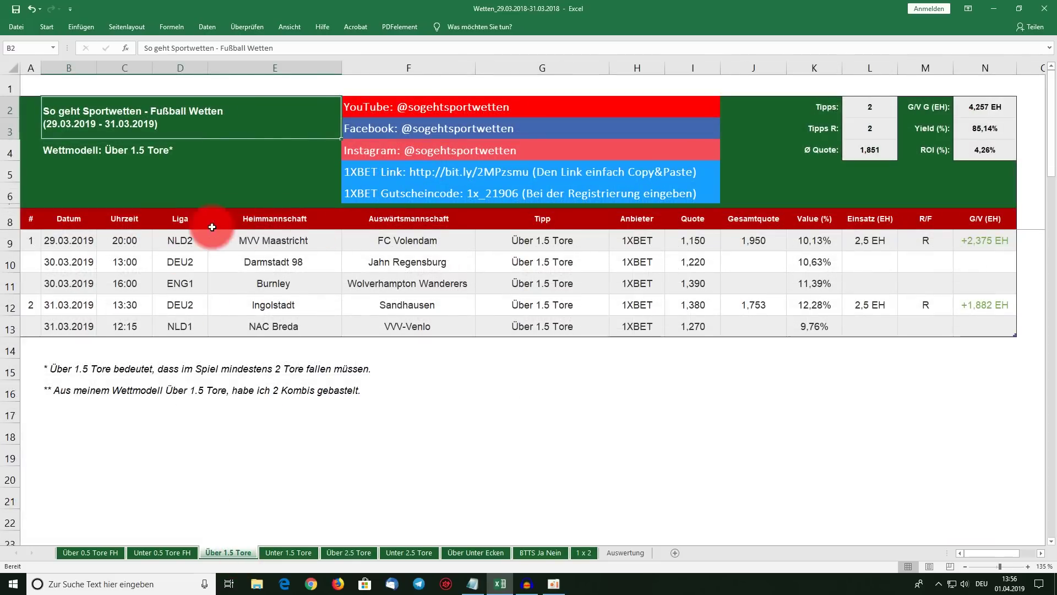
drag(34, 237, 967, 279)
drag(33, 302, 961, 321)
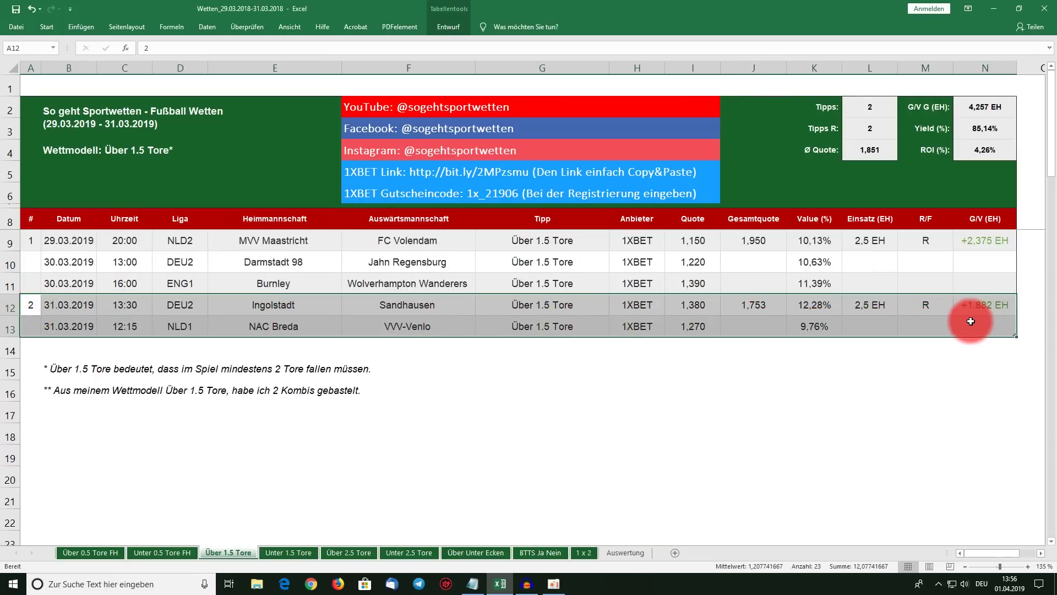
click(985, 106)
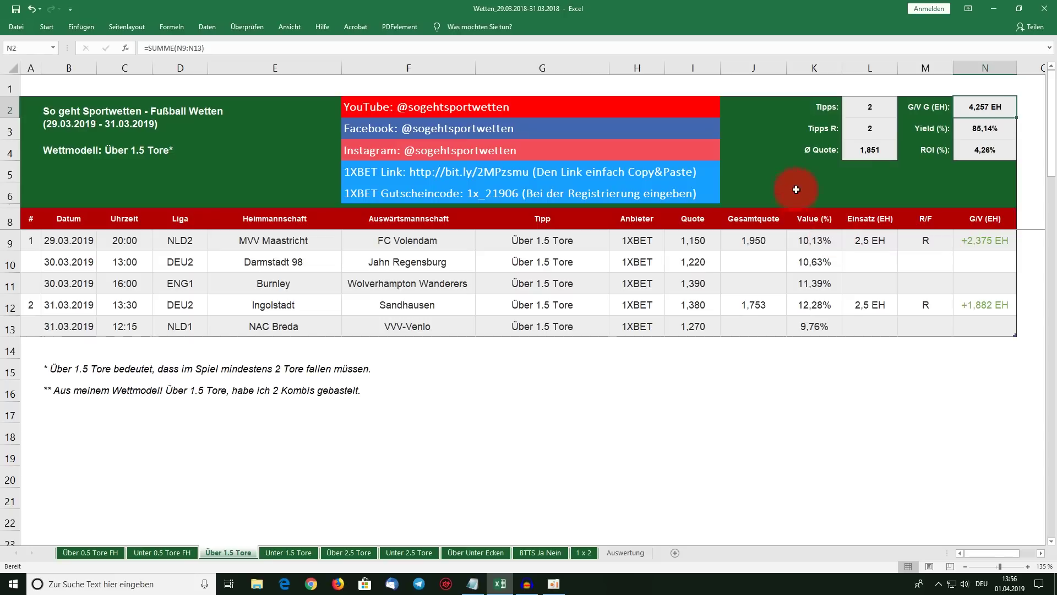
click(867, 245)
click(868, 303)
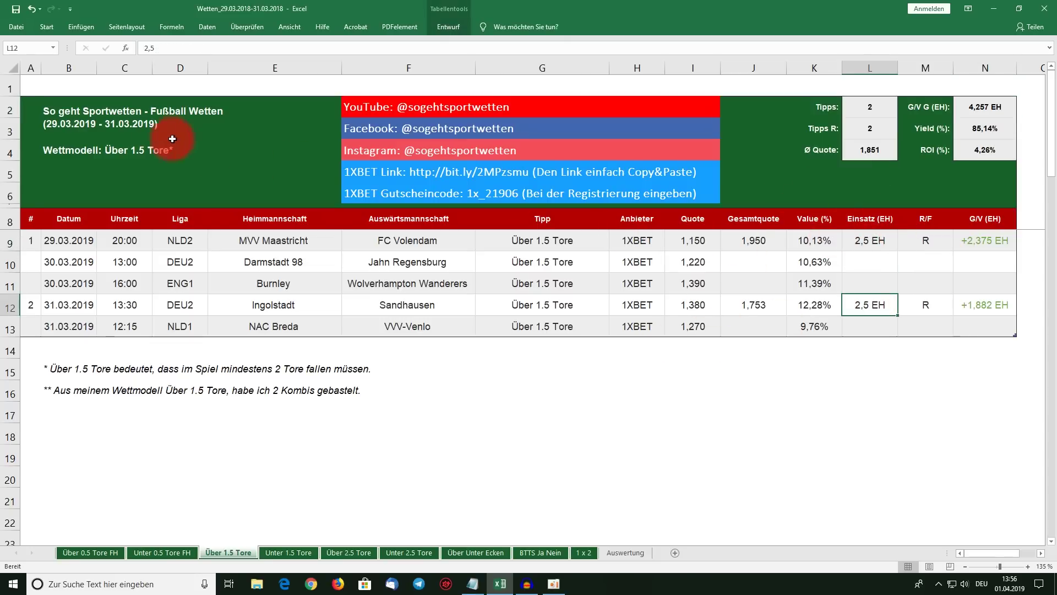
click(124, 117)
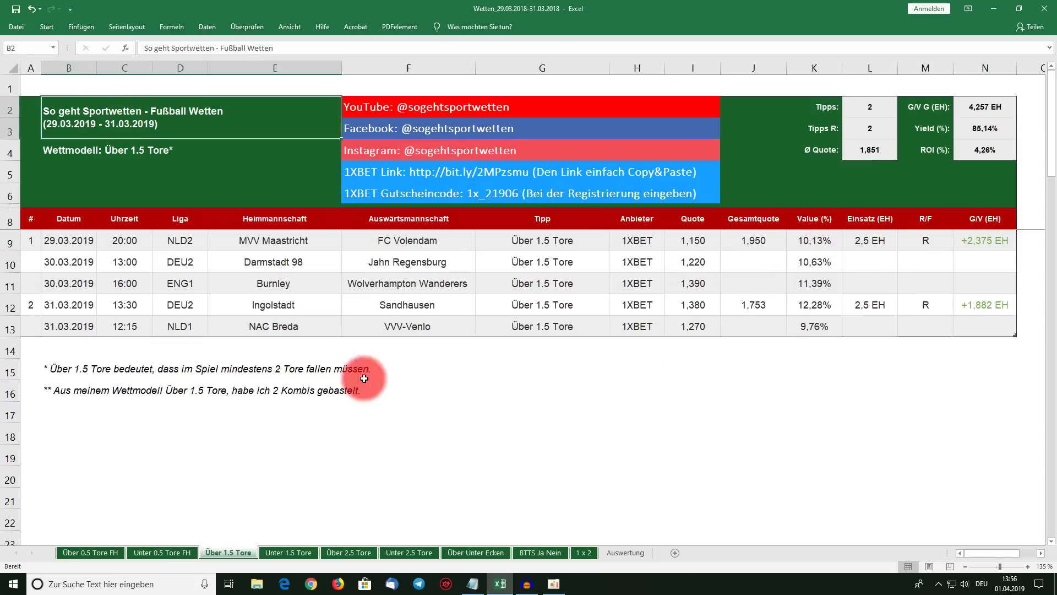
- Examine the stake of each of the six single bets on the Unter 1.5 Tore sheet
click(294, 555)
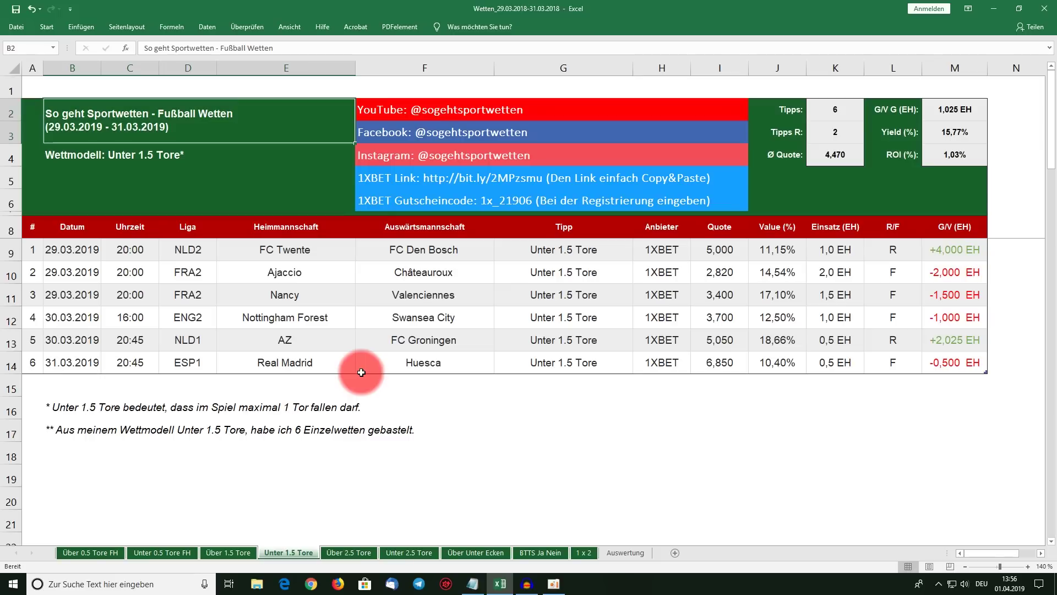
click(837, 252)
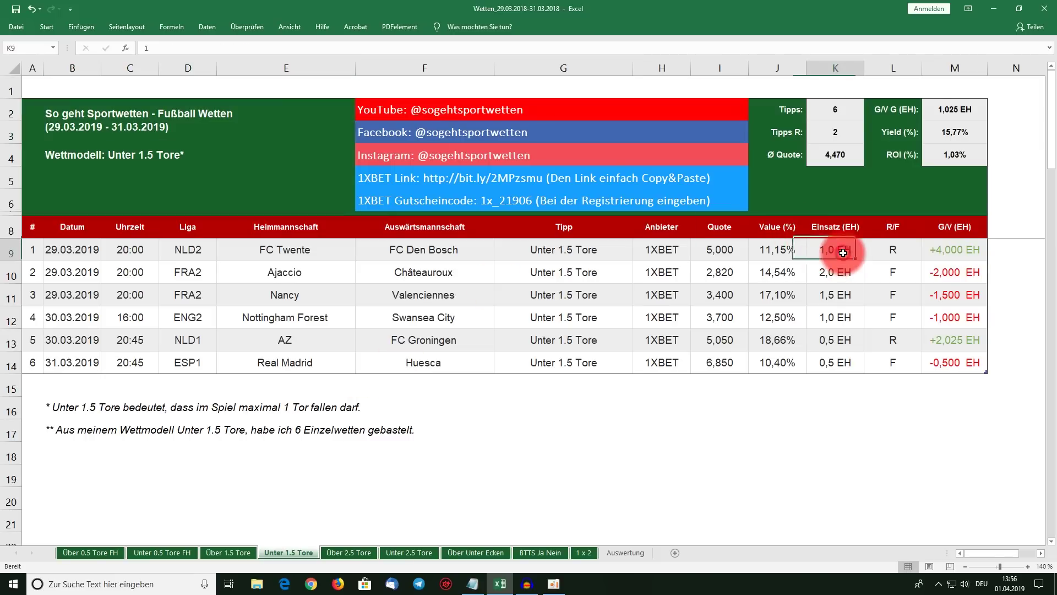
click(836, 272)
click(834, 296)
click(828, 320)
click(828, 340)
click(830, 362)
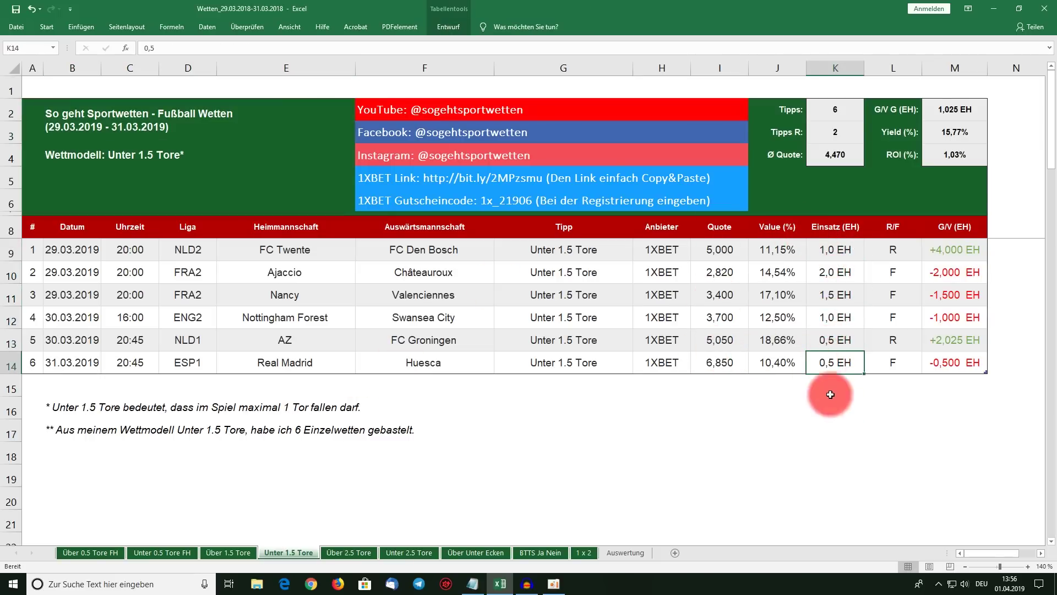
- Start an odds-to-stake list below the table with odds 2,5 in M19 and stake 2,5 in N19
click(903, 405)
click(983, 429)
click(980, 404)
click(959, 435)
click(945, 472)
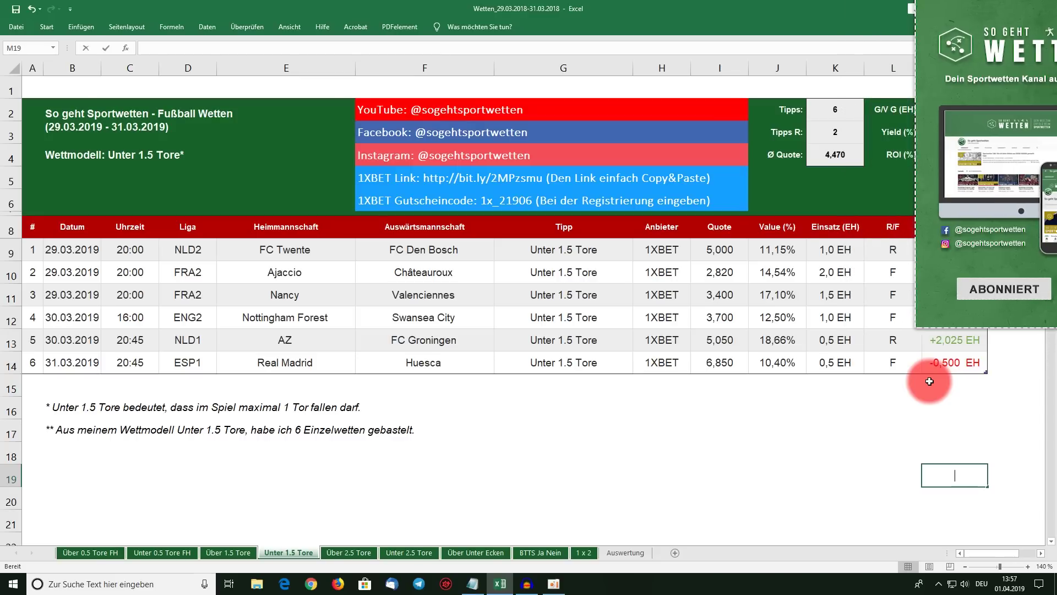
text(2,5)
key(Tab)
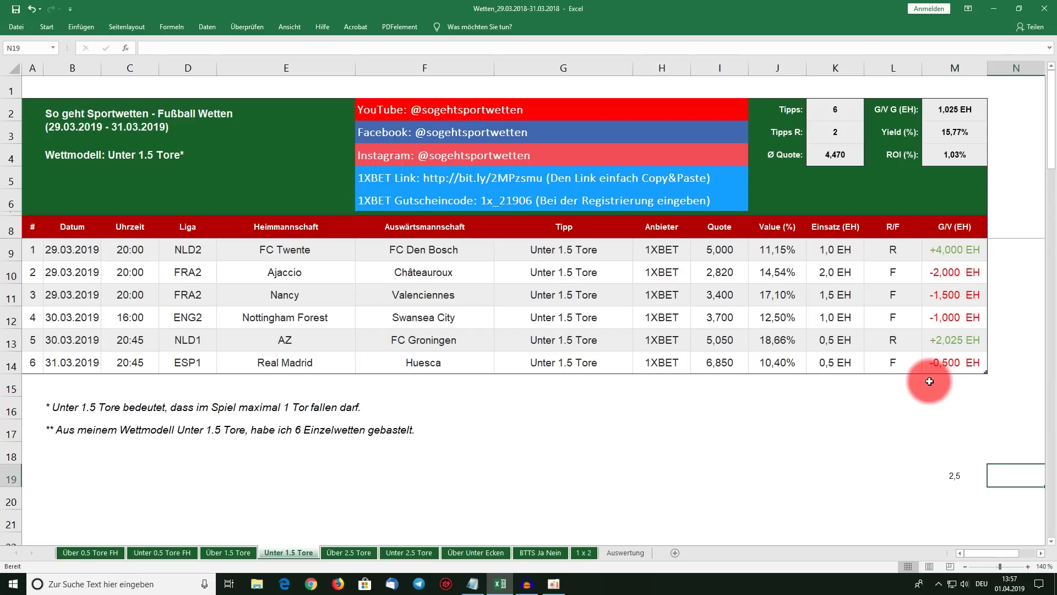
text(2,5)
key(Return)
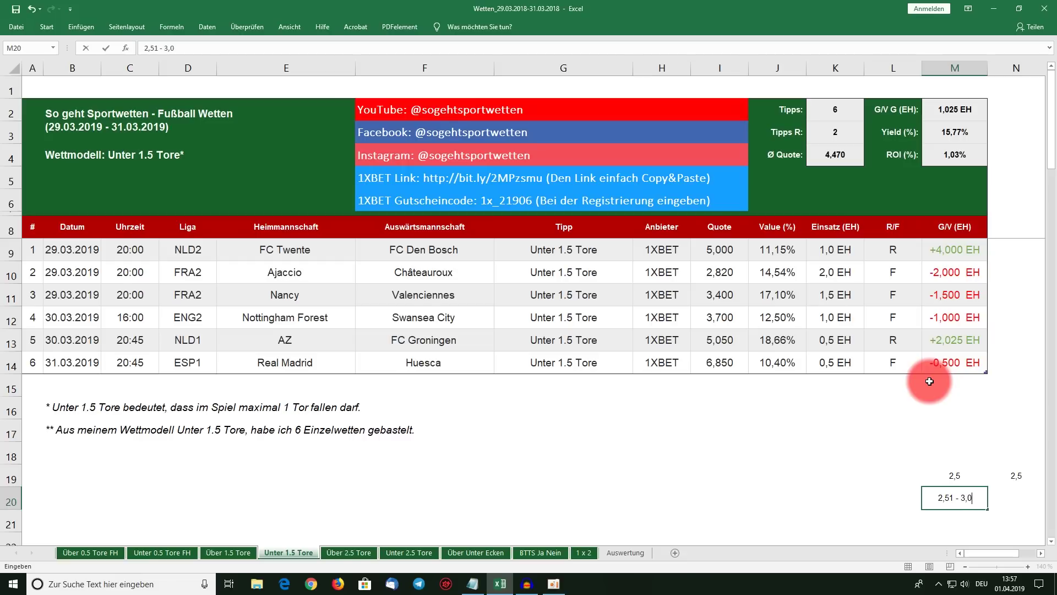
- Add the odds ranges 2,51 - 3,00, 3,01 - 3,50 and 3,51 - 5,00 with stakes 2, 1,5 and 1 in M20:N22
key(Return)
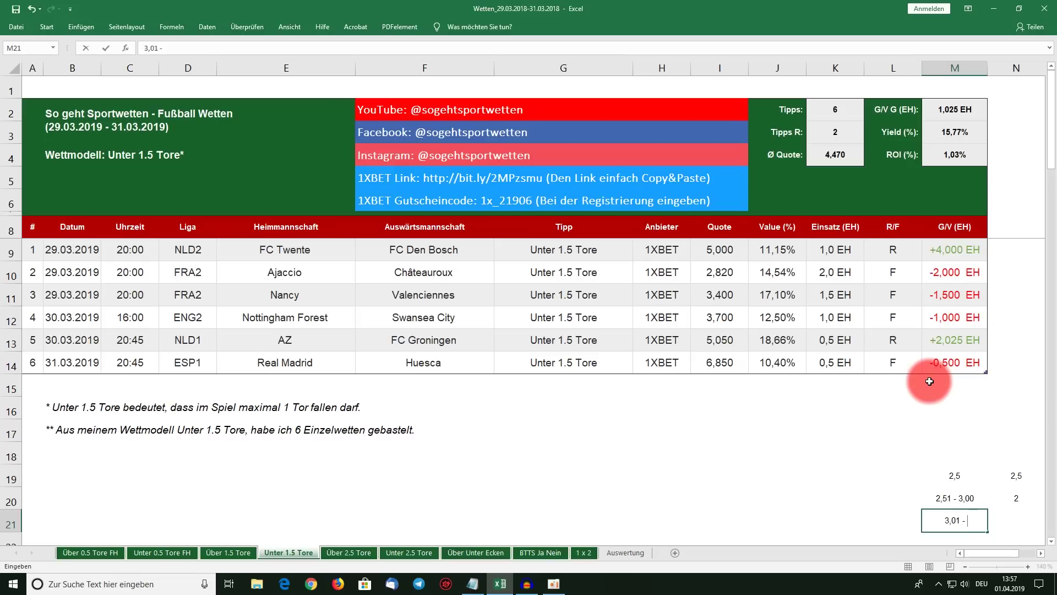
text(3,01 - 3,50)
key(Tab)
text(1,5)
key(Return)
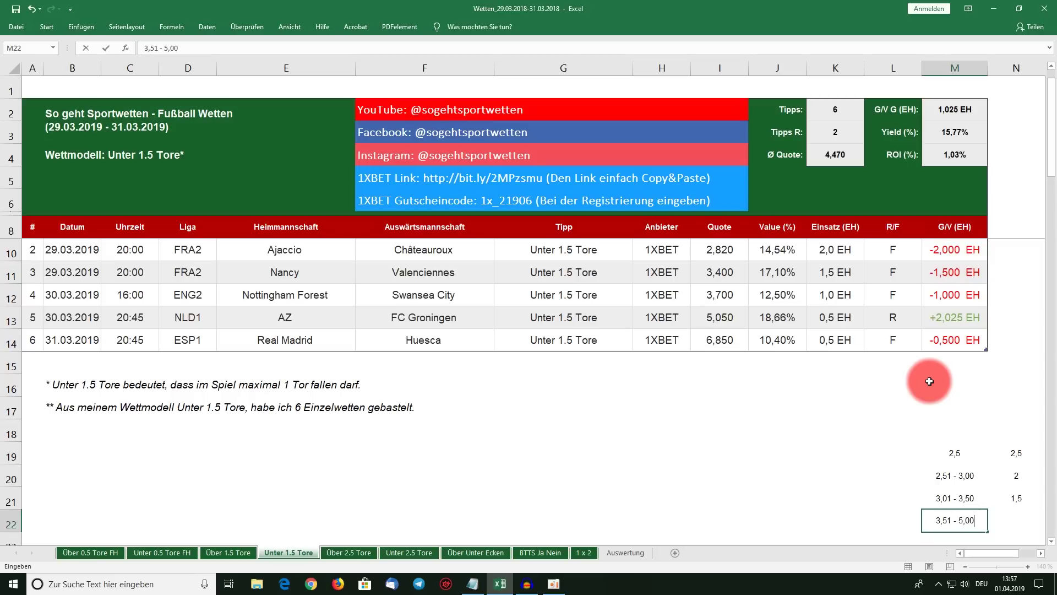
text(3,51 - 5,00)
key(Tab)
key(Return)
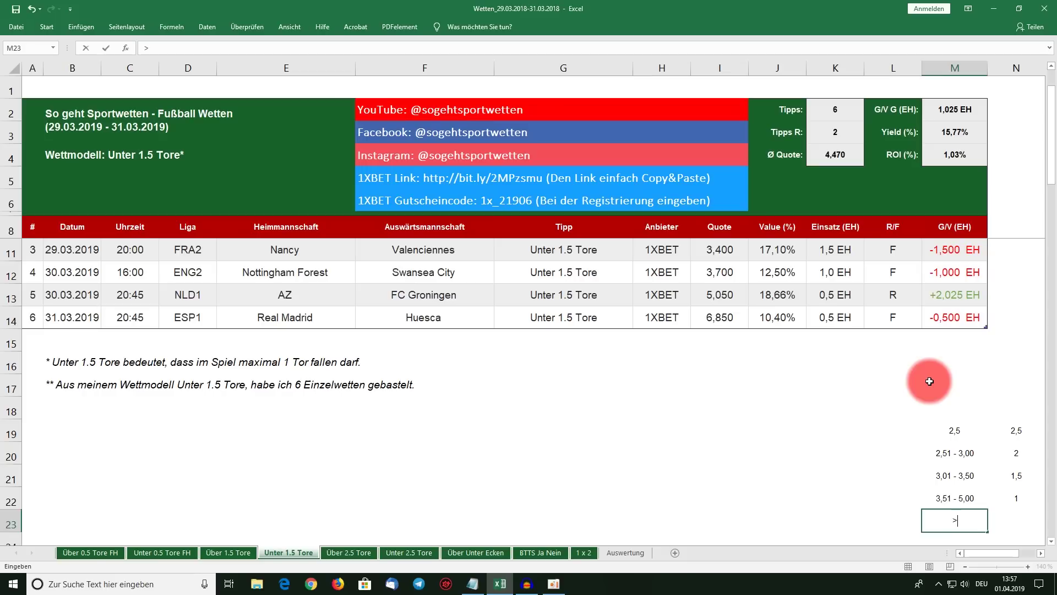
- Complete the odds-to-stake list with the odds range > 5,01 in M23 and the stake 0,5 in N23
text(> 5,000)
key(BackSpace)
key(Tab)
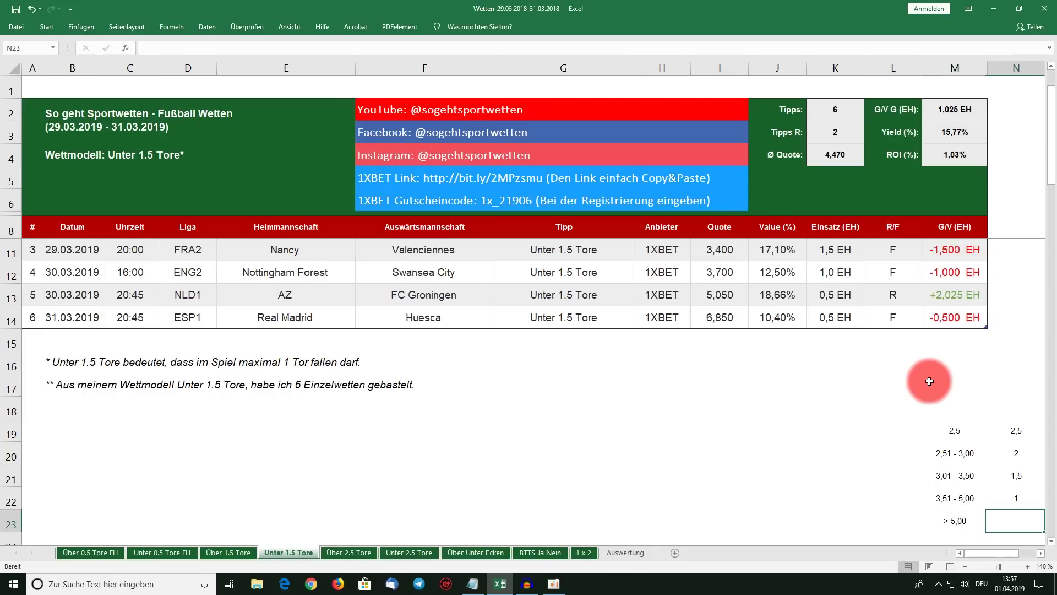
key(Escape)
key(Left)
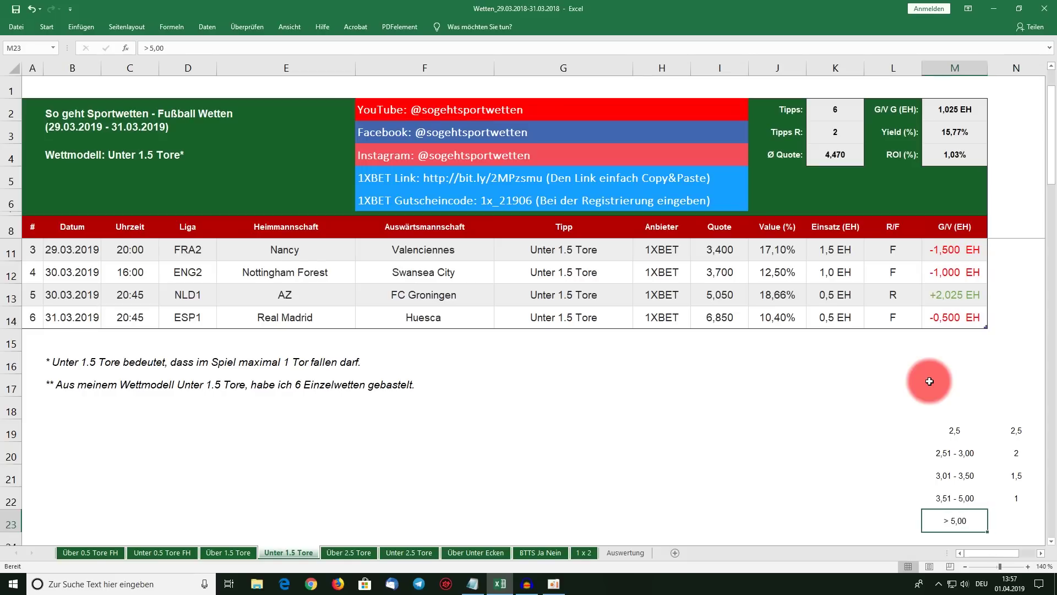
double_click(971, 521)
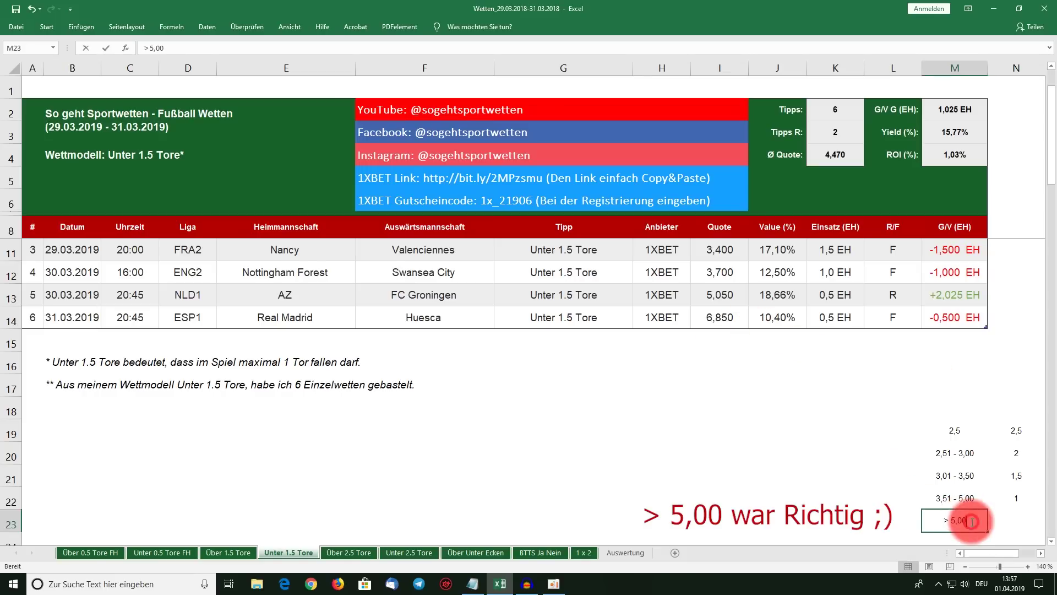
key(Tab)
text(0,5)
key(Return)
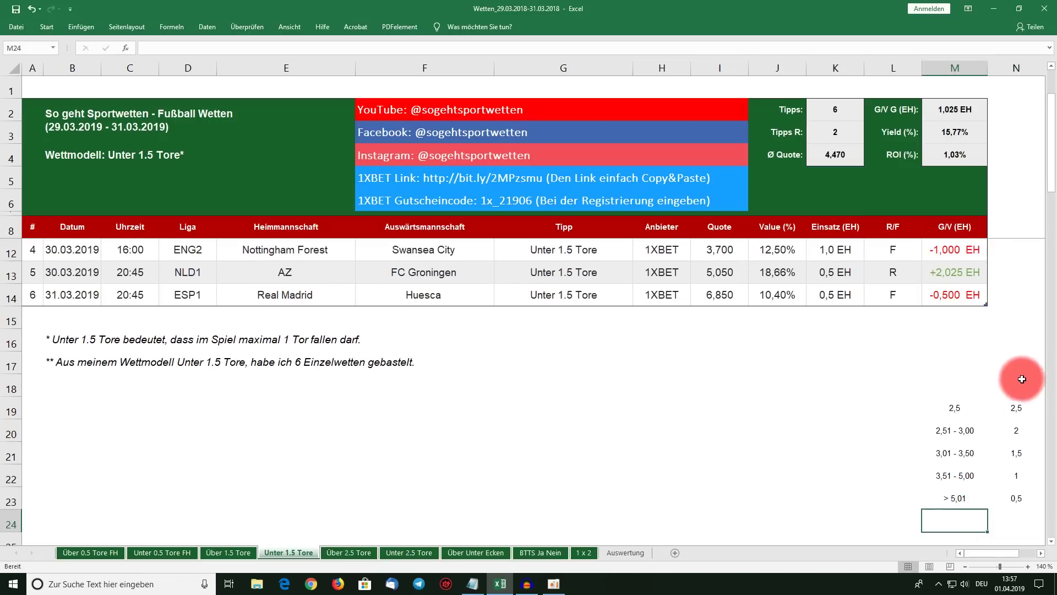
- Check the listed stakes in N19:N23 and change the first odds entry in M19 to <2,5
click(1017, 410)
drag(1017, 410, 996, 504)
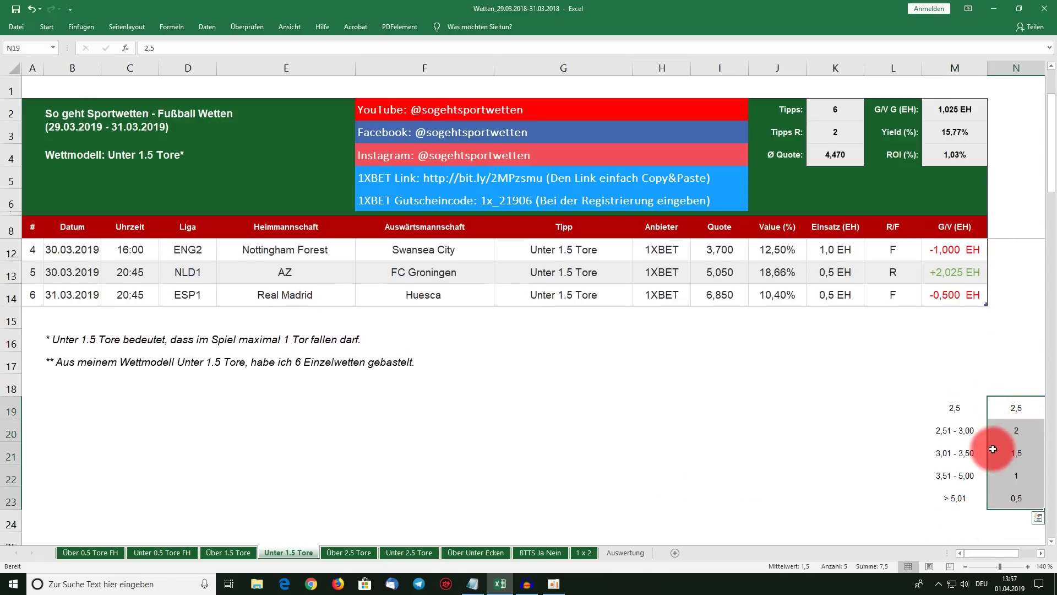
double_click(960, 409)
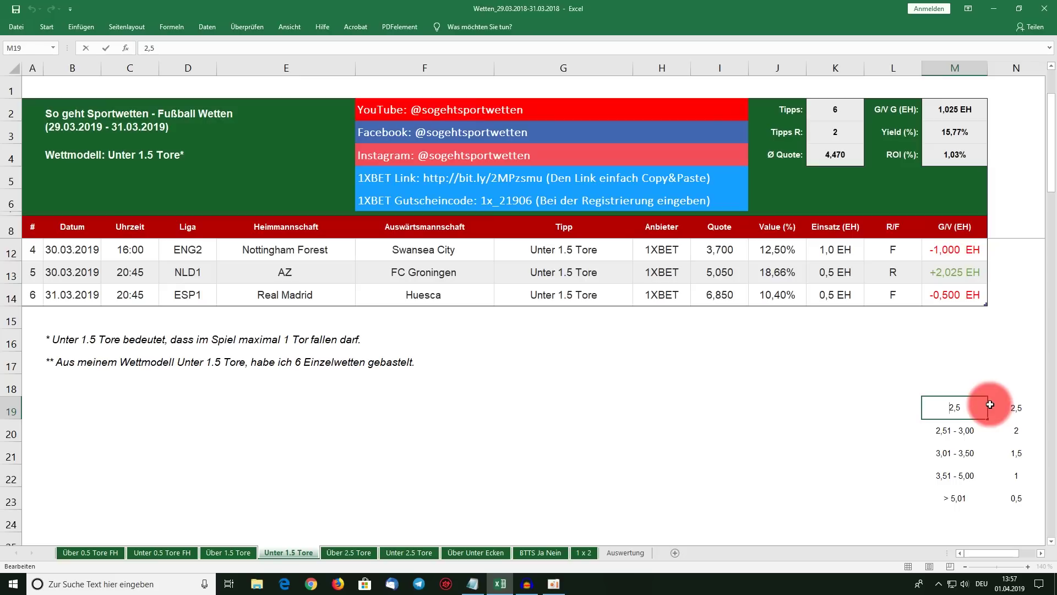
drag(988, 406, 978, 408)
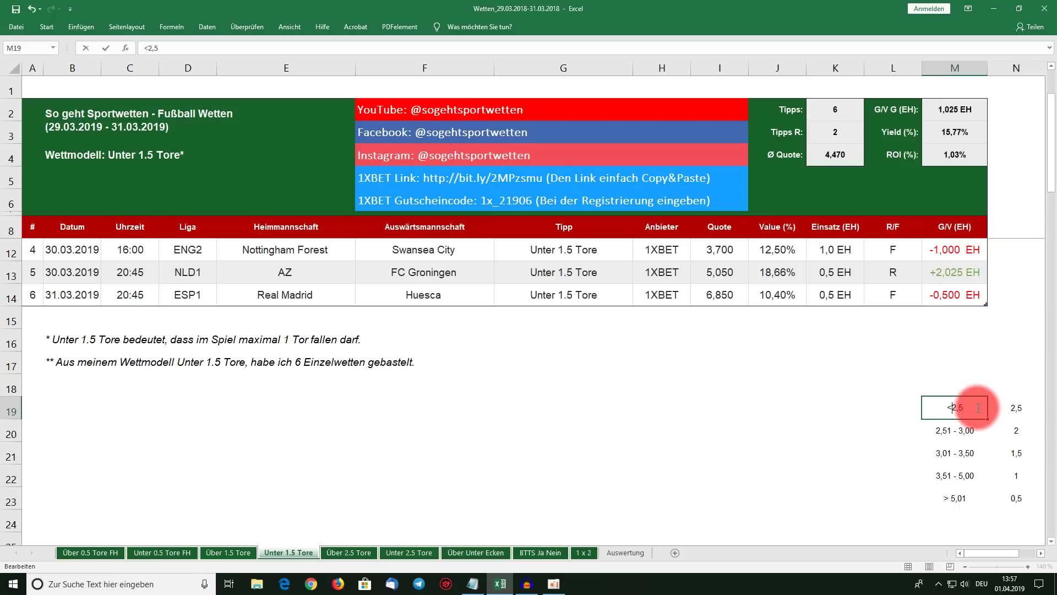
key(Return)
- Review the total profit on the Unter 1.5 Tore sheet and select the title cell again
scroll(669, 276, up, 1)
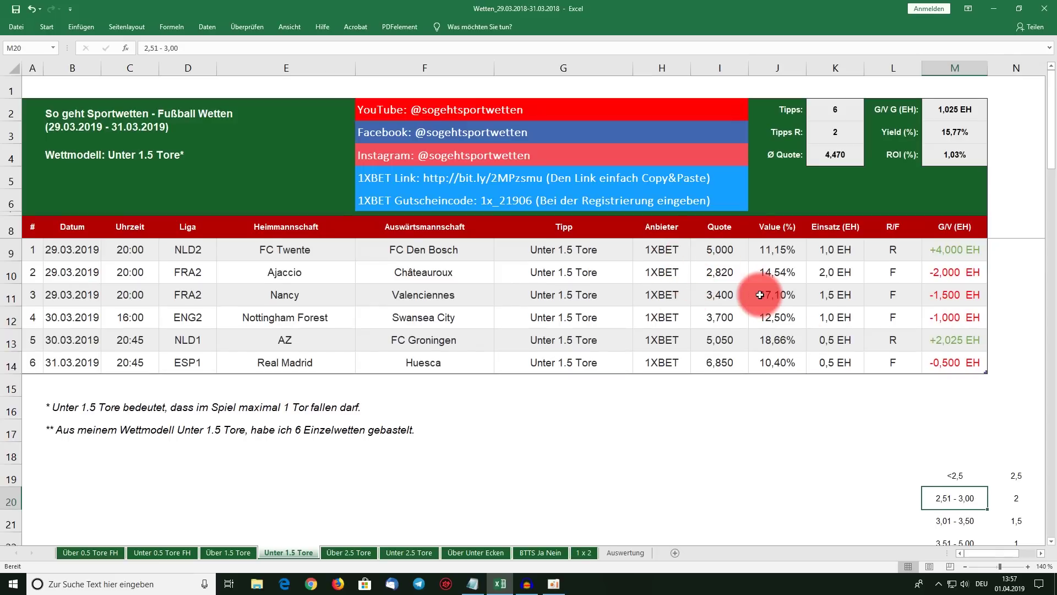
click(116, 122)
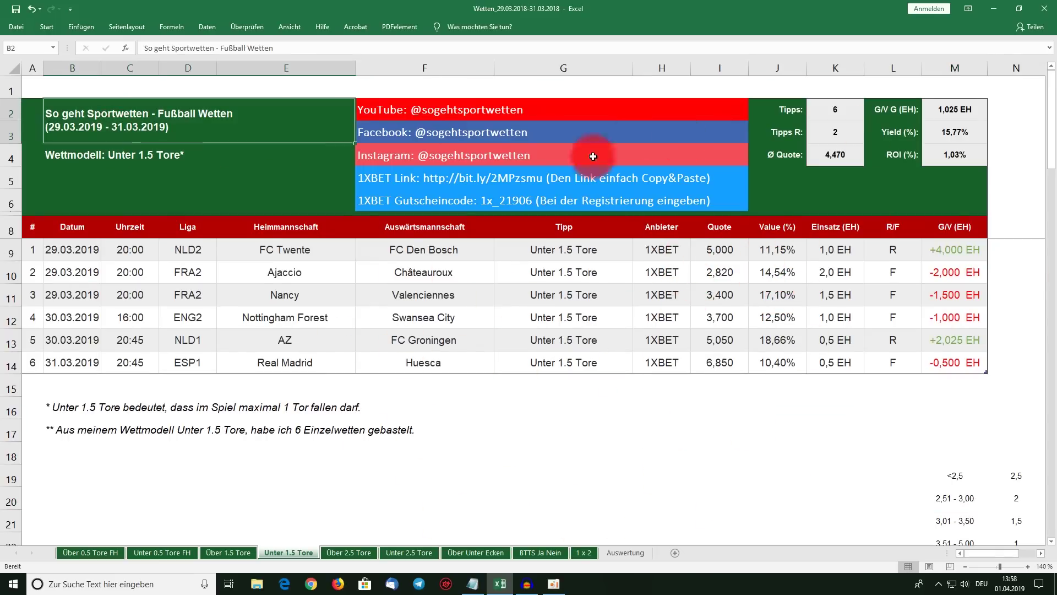
click(955, 109)
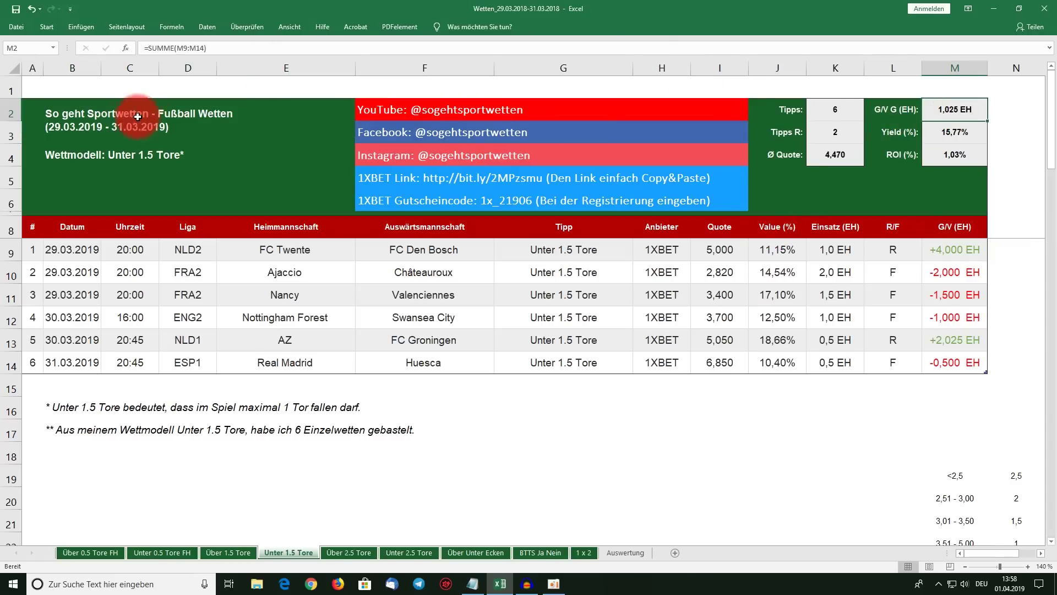
click(116, 120)
- Open the Über 2.5 Tore sheet and review its list of bets and the average odds in L4
click(338, 552)
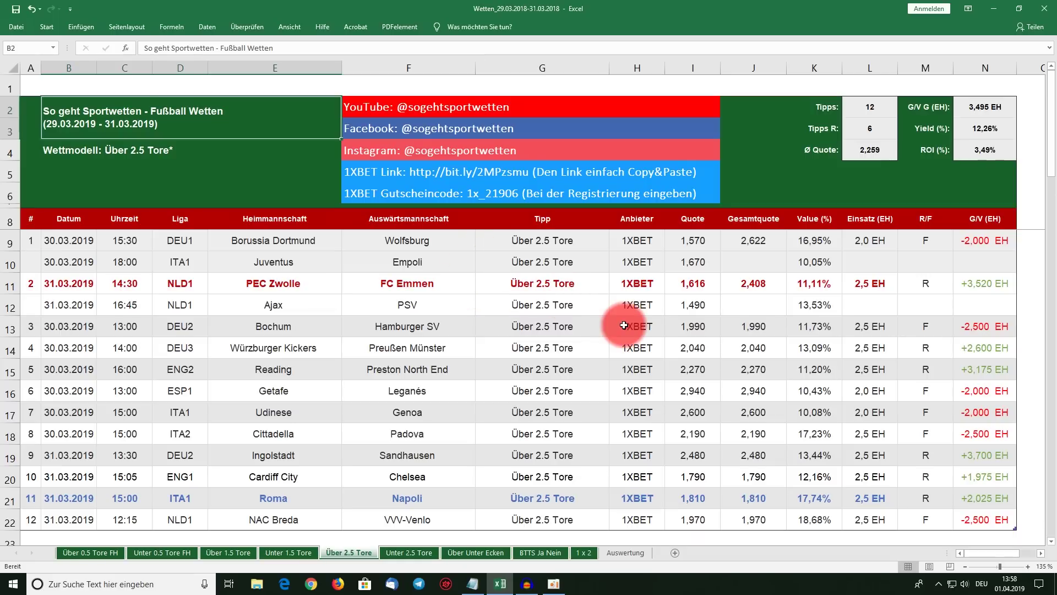
scroll(624, 319, down, 1)
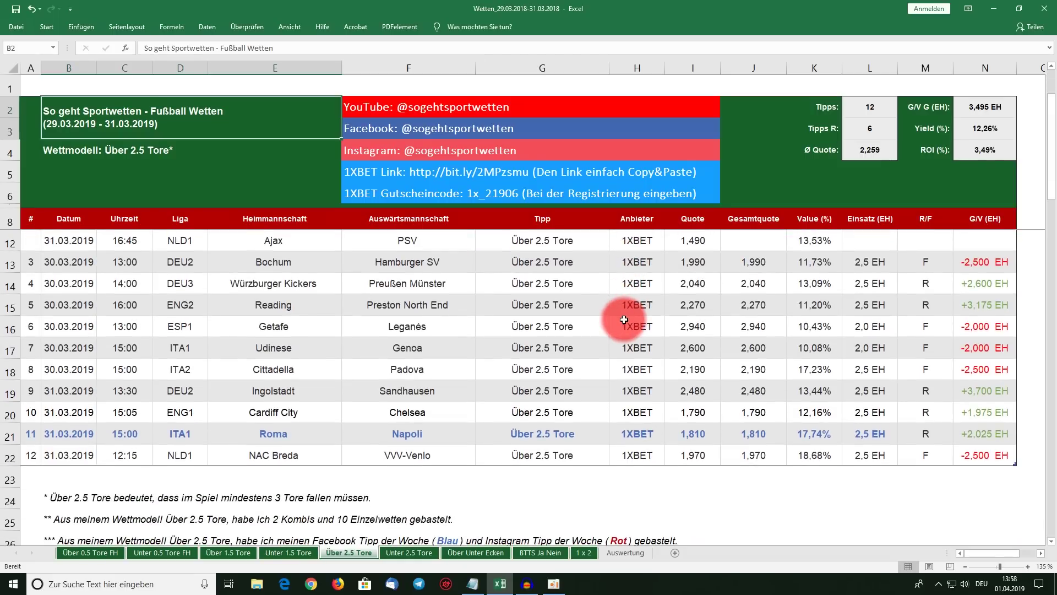
scroll(708, 255, up, 1)
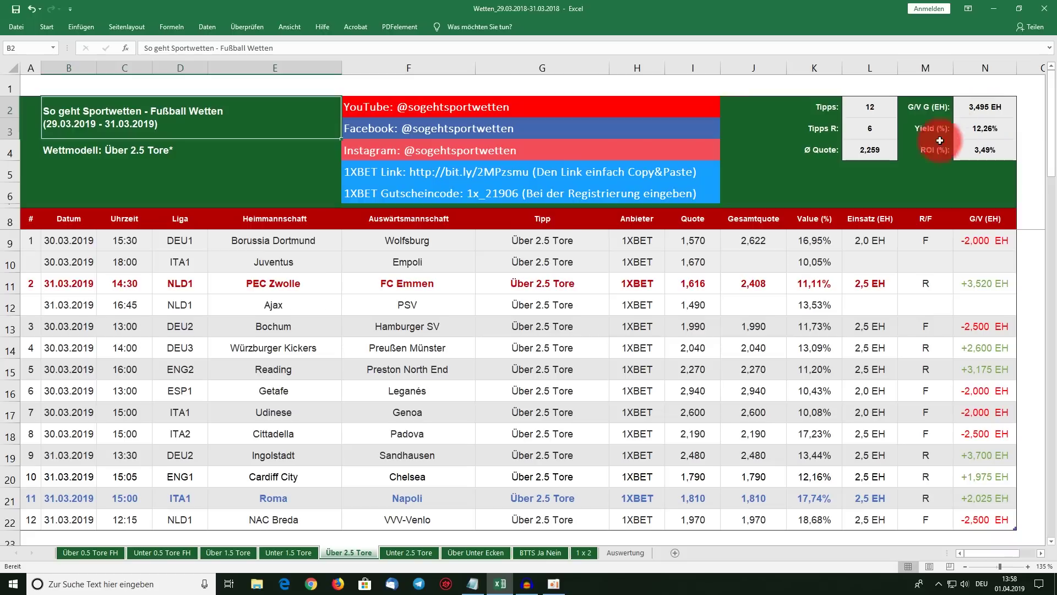
click(878, 156)
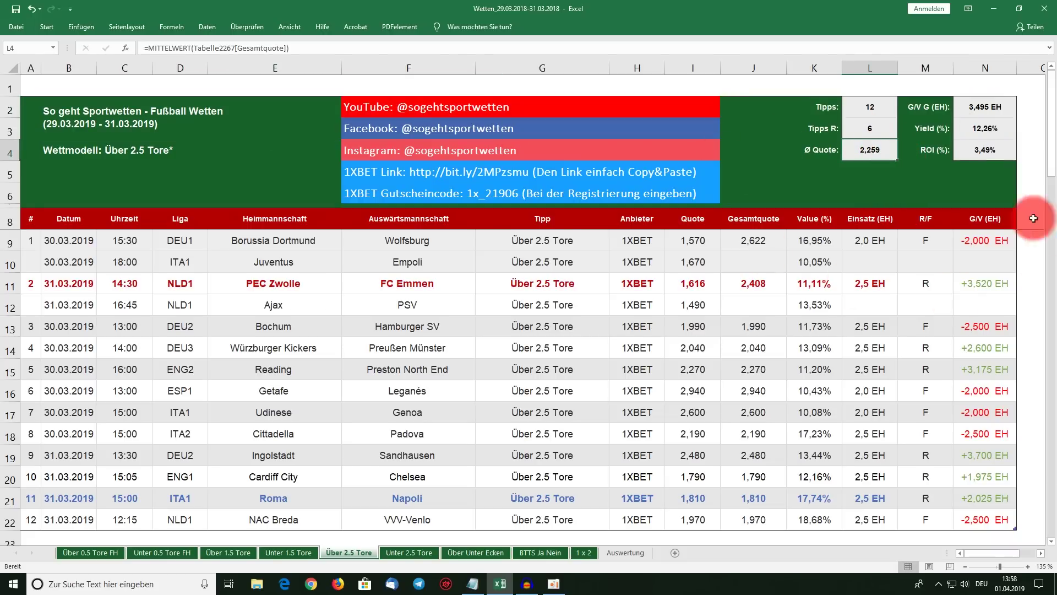
- Select the total odds of all winning bets on the Über 2.5 Tore sheet to check their average
click(752, 293)
ctrl+click(759, 349)
ctrl+click(755, 367)
scroll(926, 381, down, 1)
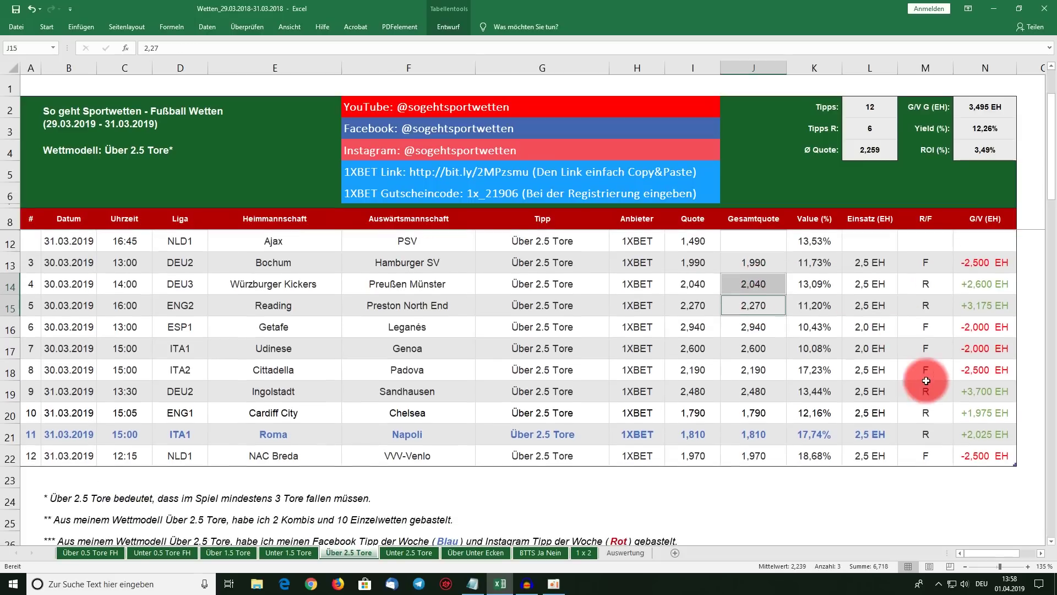
ctrl+click(758, 392)
ctrl+click(758, 413)
ctrl+click(756, 432)
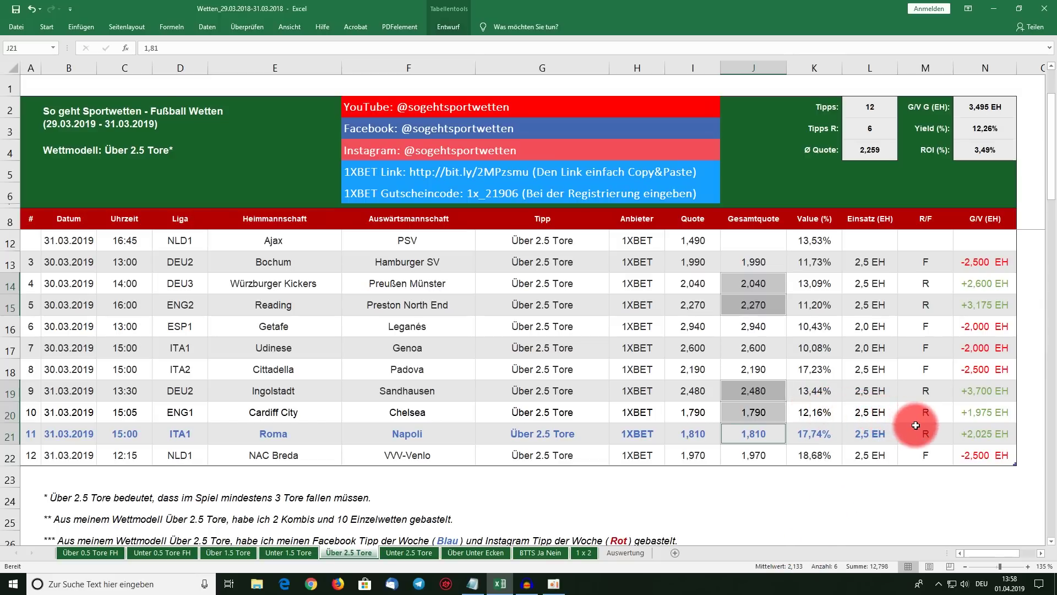
scroll(911, 426, up, 1)
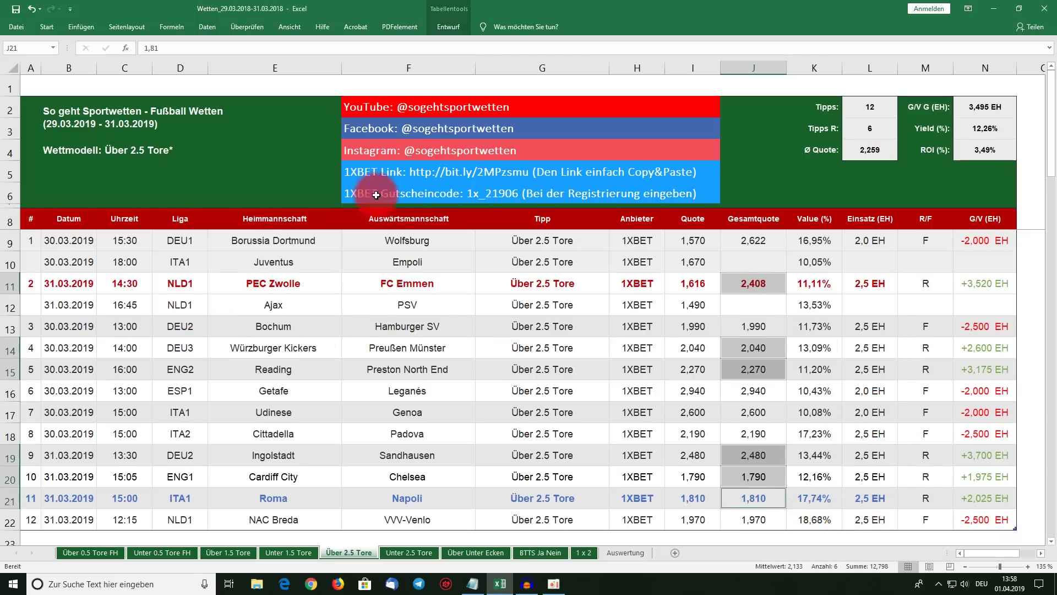
click(73, 110)
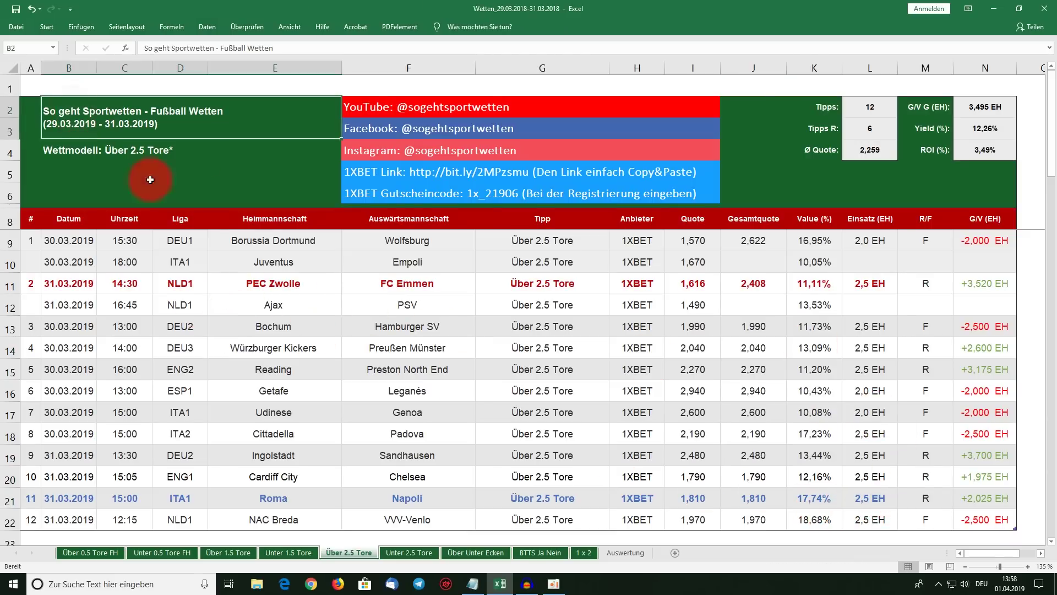
- Open the Unter 2.5 Tore sheet and review its total profit, number of tips and the two combination bets
click(409, 552)
click(976, 108)
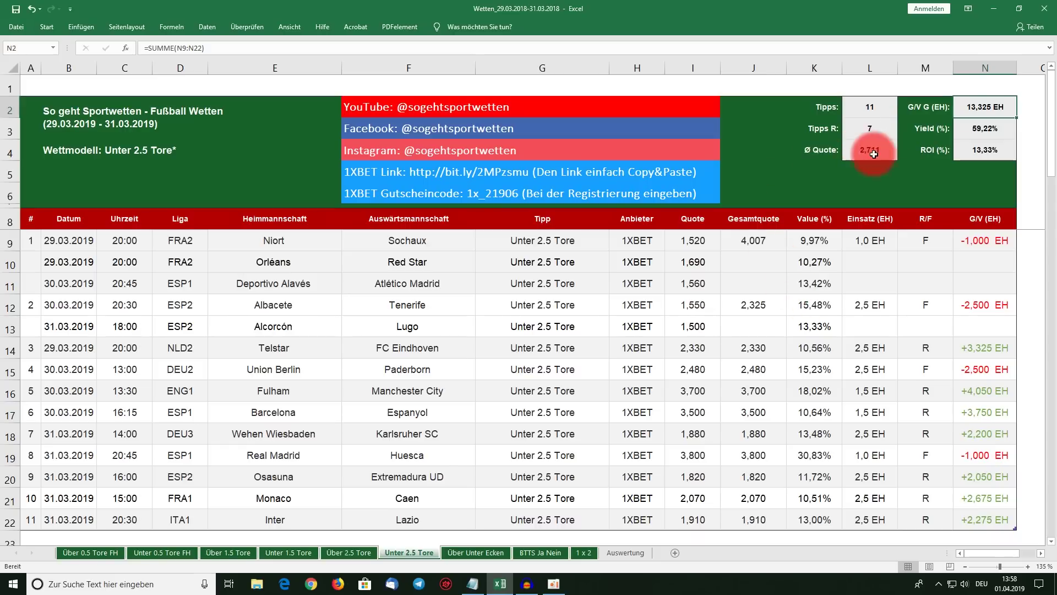
click(862, 113)
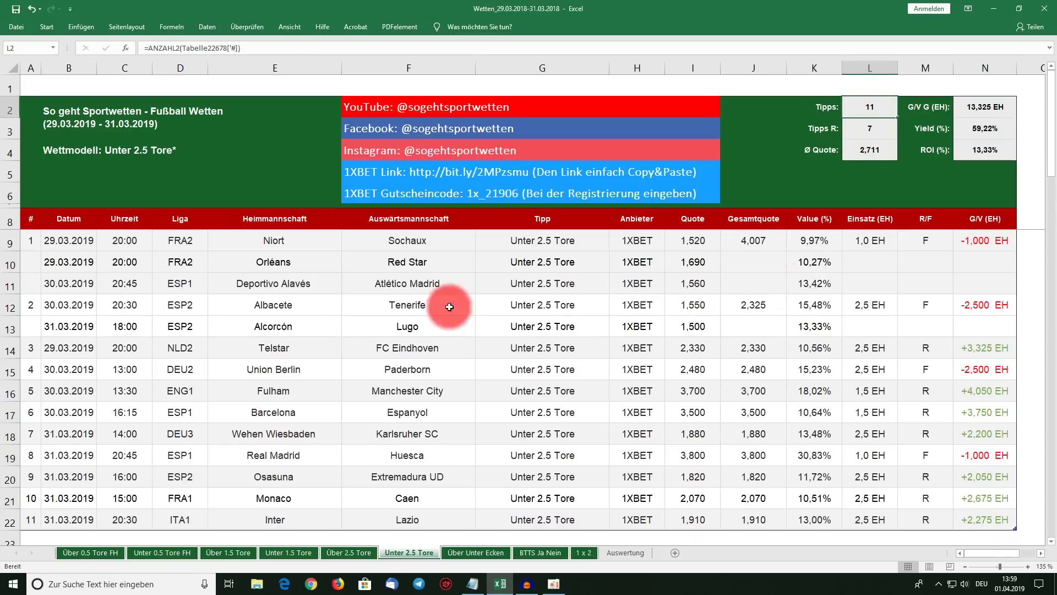
drag(68, 240, 969, 284)
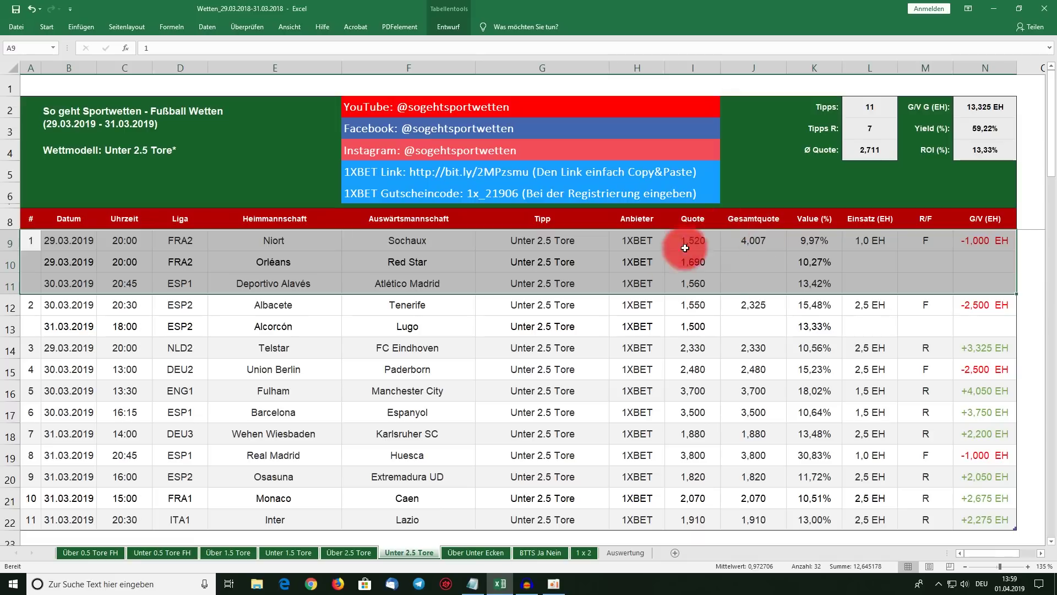
drag(30, 304, 991, 326)
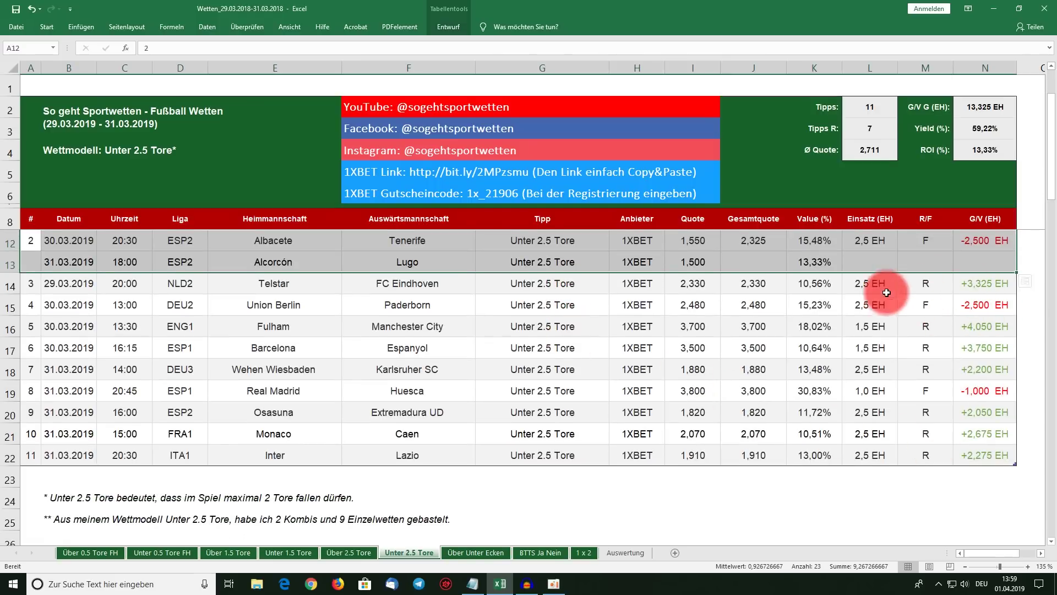
- Examine the odds of the Fulham and Barcelona bets against their stakes on the Unter 2.5 Tore sheet
click(685, 332)
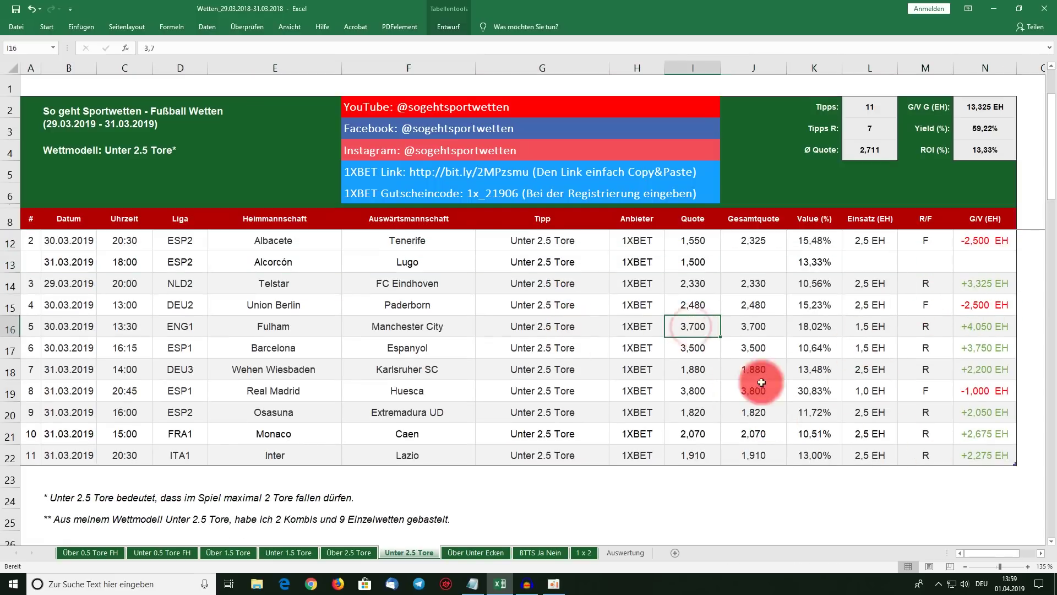
click(704, 352)
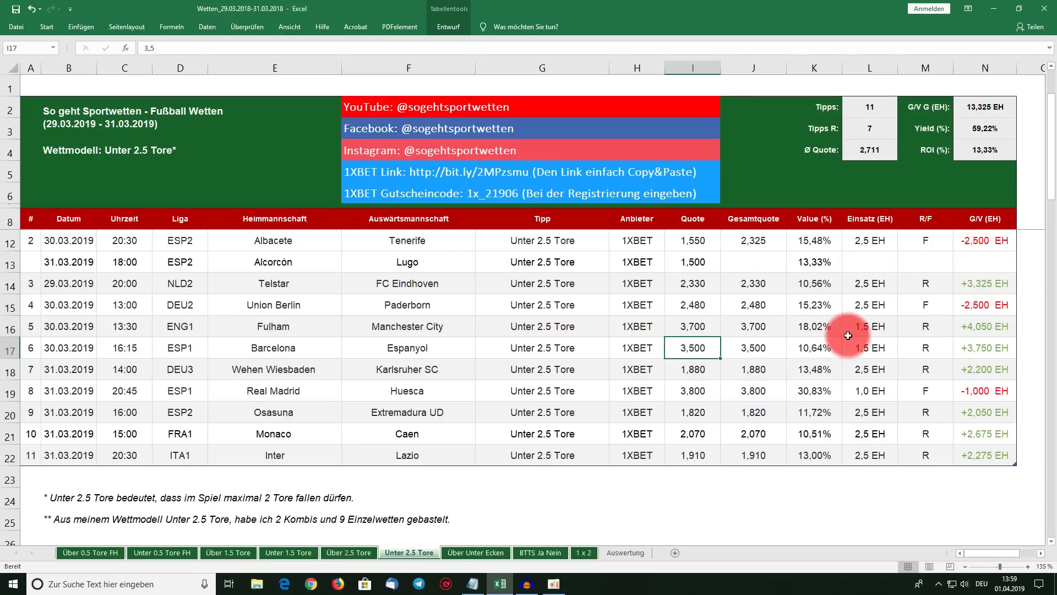
scroll(848, 335, up, 1)
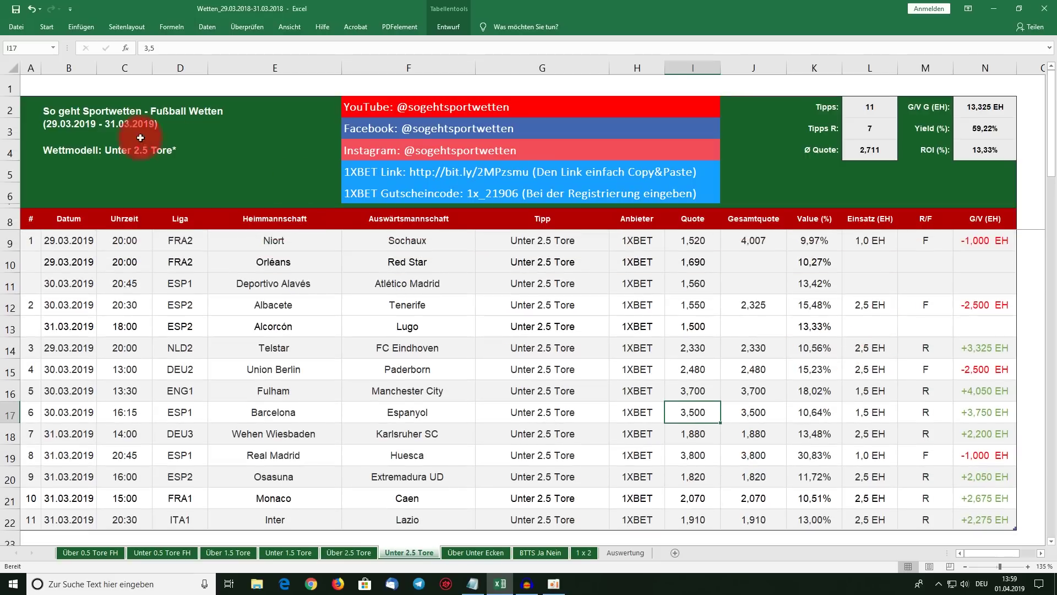
click(73, 134)
- Open the Über Unter Ecken sheet and review its total profit, bet list, number of tips and number of winning tips
click(476, 552)
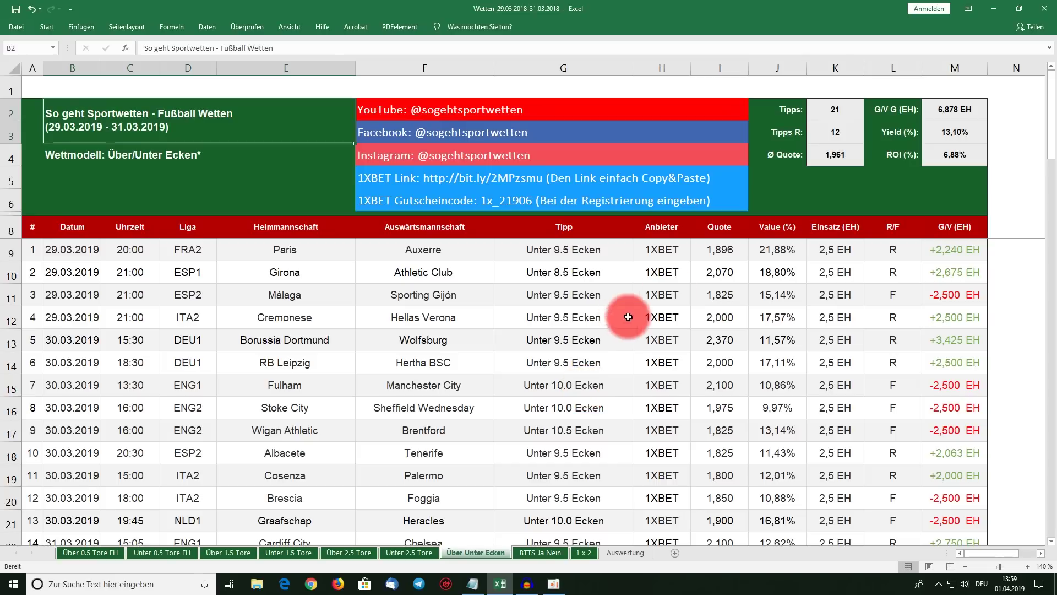
click(949, 110)
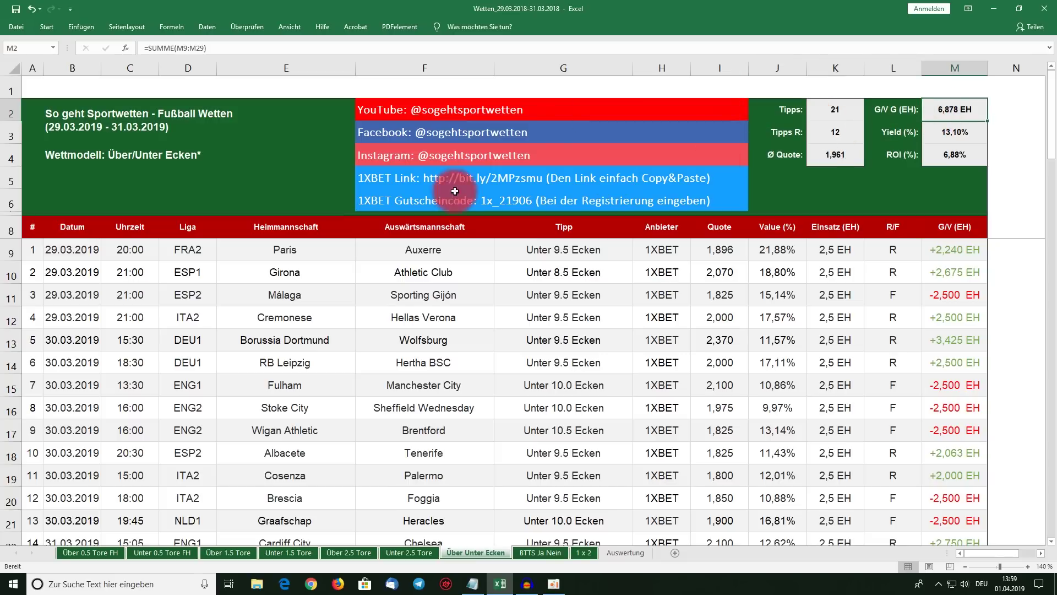
scroll(448, 280, down, 2)
scroll(529, 283, down, 2)
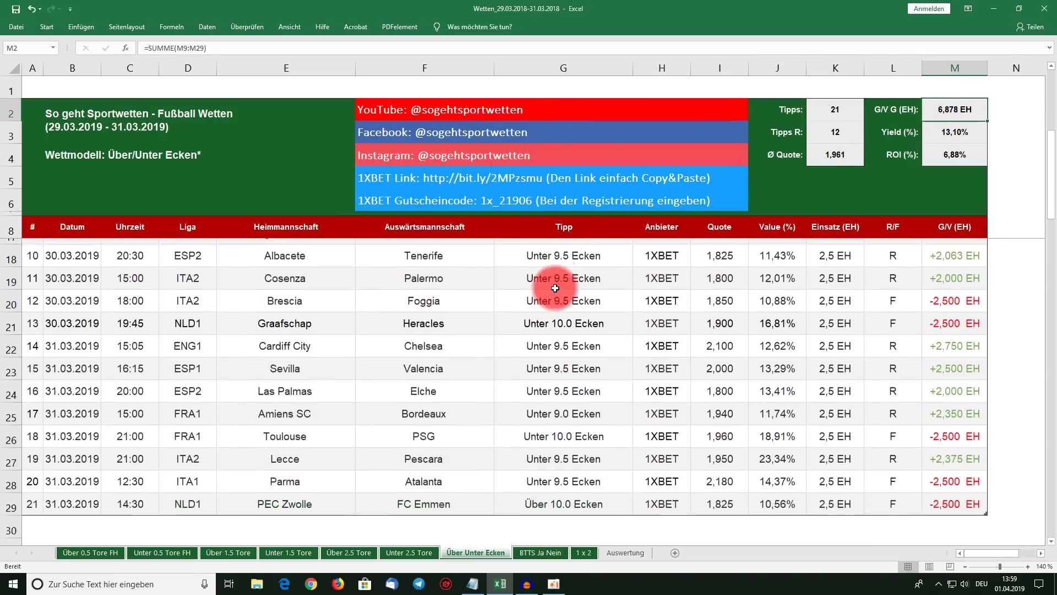
scroll(759, 411, up, 4)
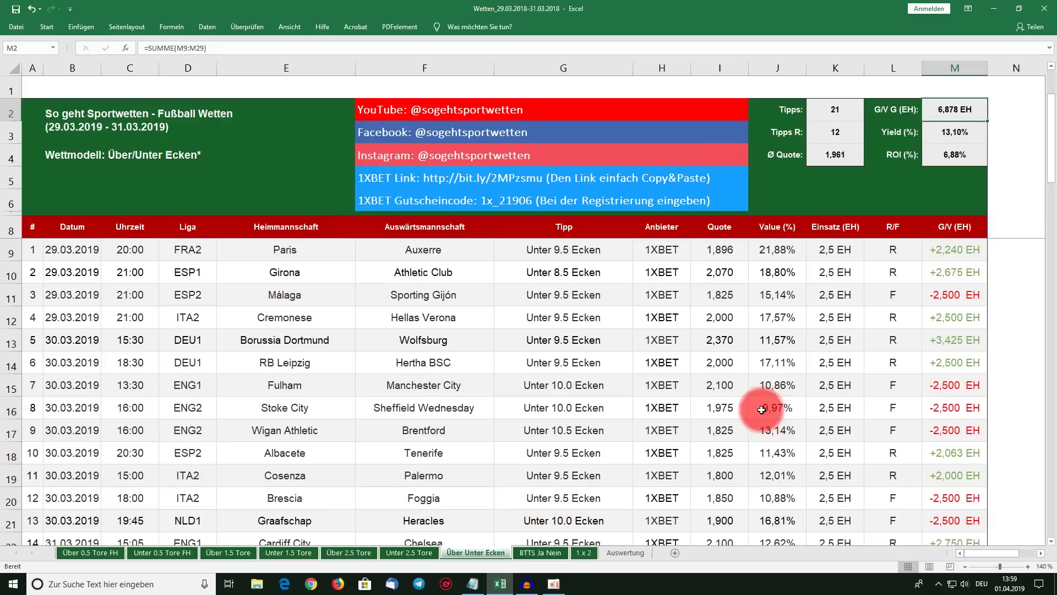
click(835, 112)
click(832, 133)
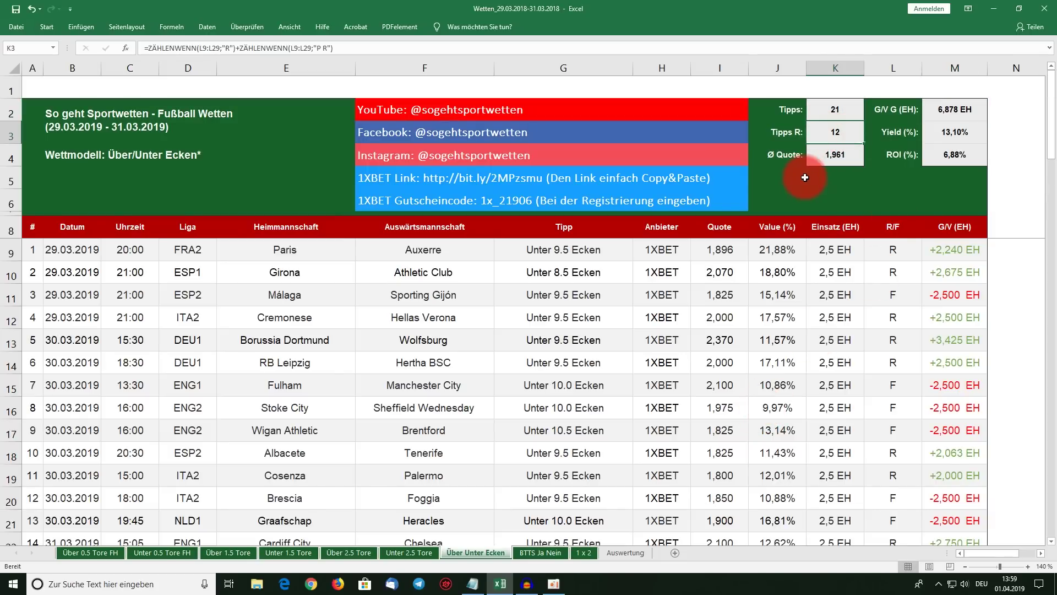
- Select the odds of all winning bets on the Über Unter Ecken sheet to check their average
drag(723, 249, 743, 275)
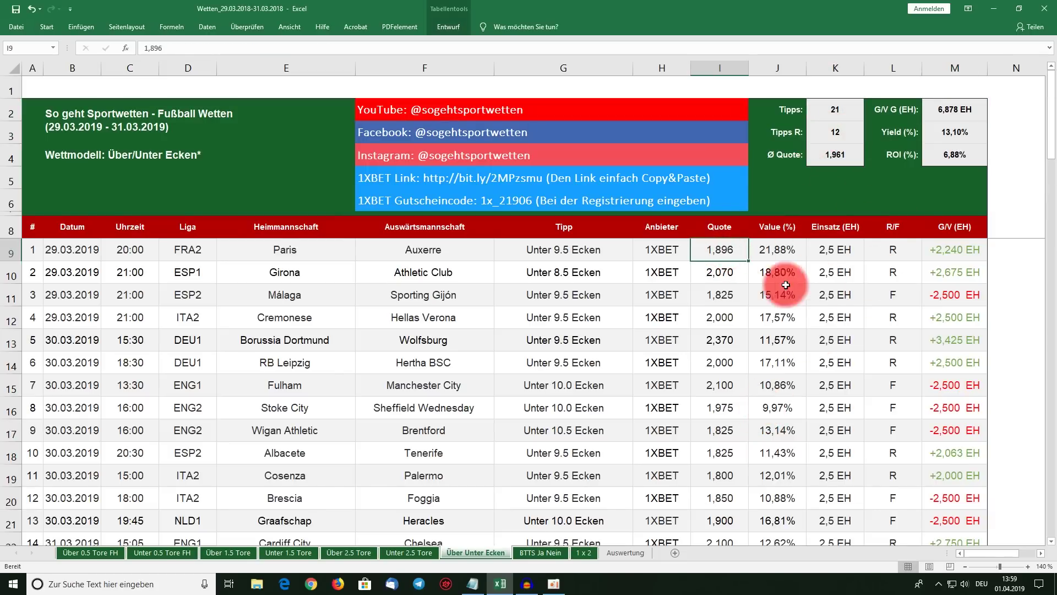
drag(721, 320, 724, 354)
ctrl+click(724, 358)
scroll(721, 374, down, 1)
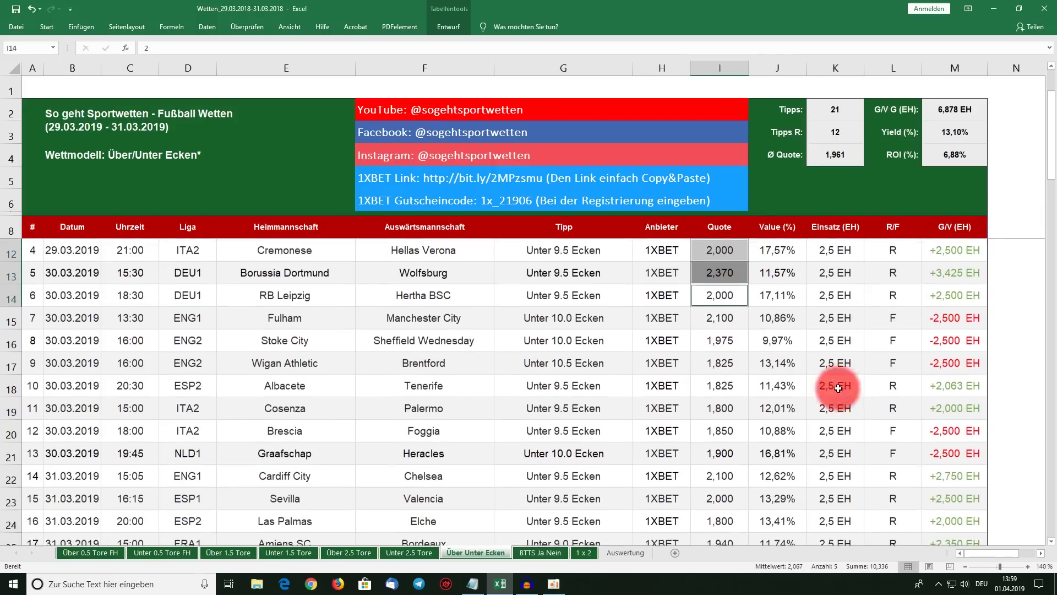
drag(701, 388, 722, 474)
scroll(738, 404, down, 1)
ctrl+click(721, 410)
scroll(725, 441, down, 2)
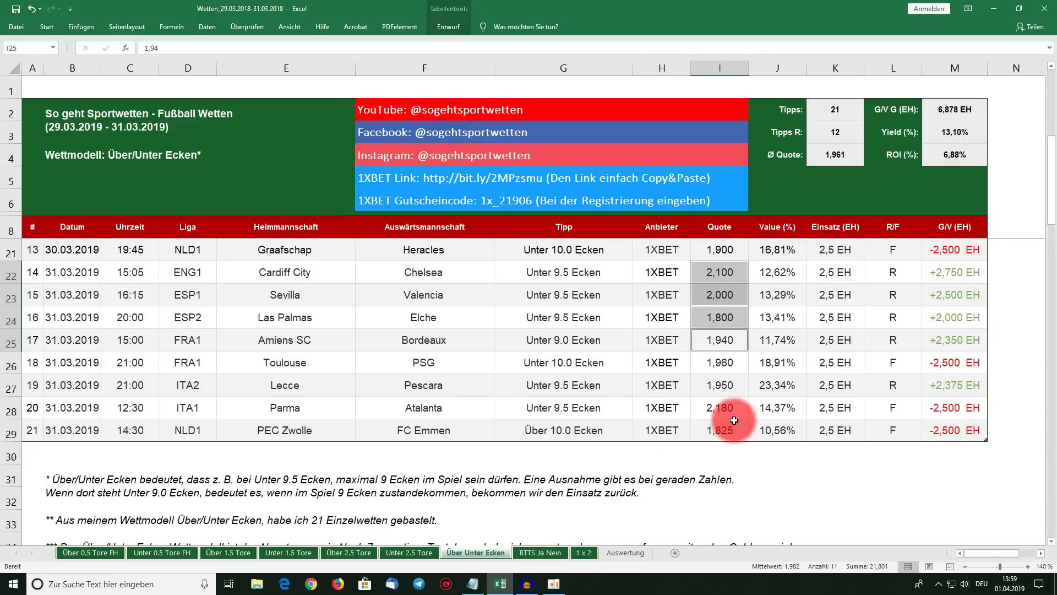
ctrl+click(725, 393)
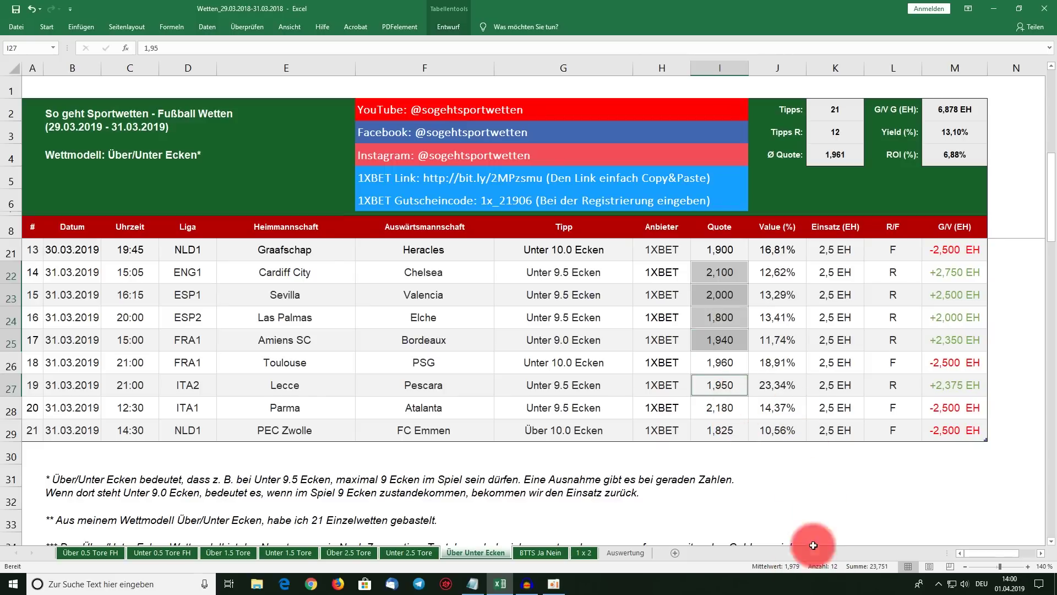
scroll(702, 327, up, 2)
scroll(699, 317, up, 3)
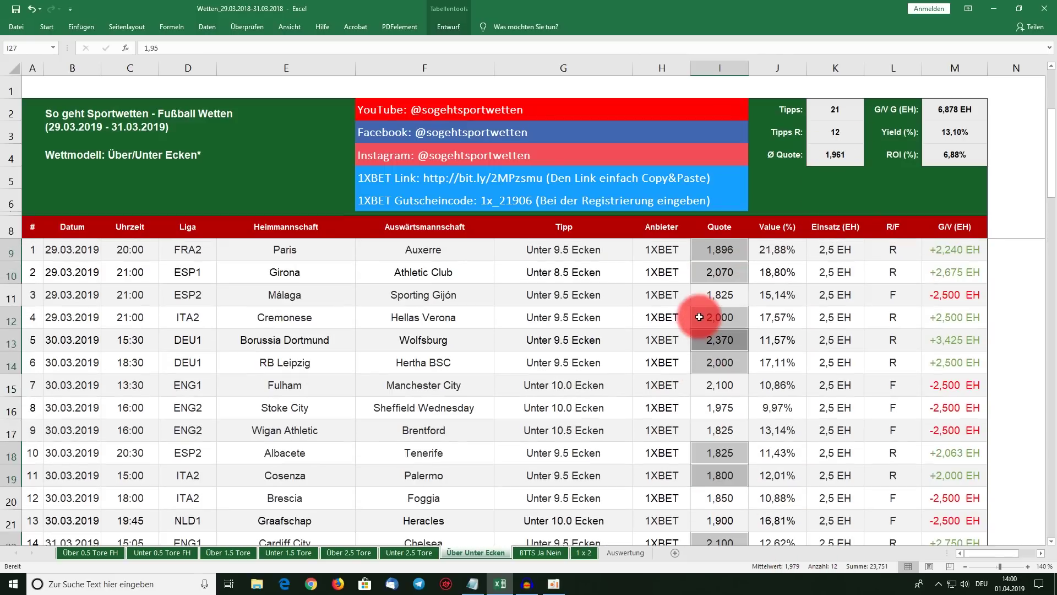
- Open the BTTS Ja Nein sheet and review its total profit and the full list of bets
click(82, 124)
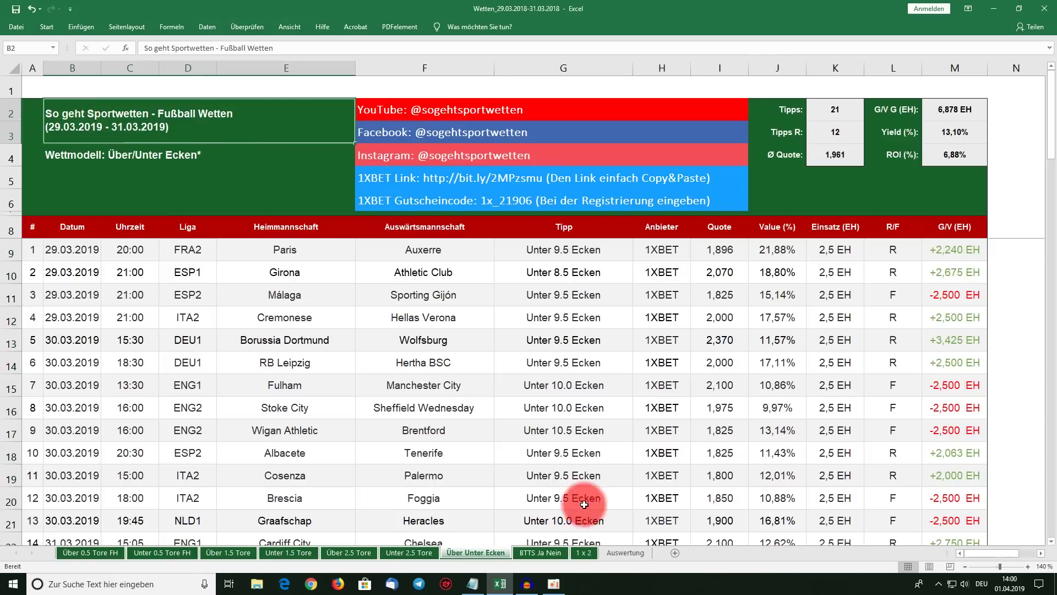
click(540, 552)
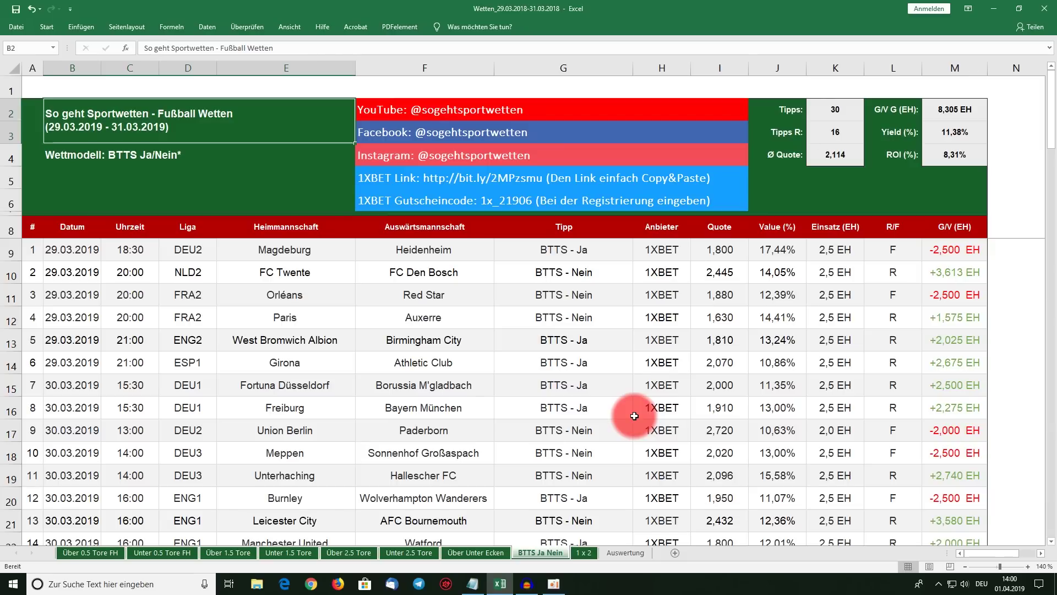
click(963, 105)
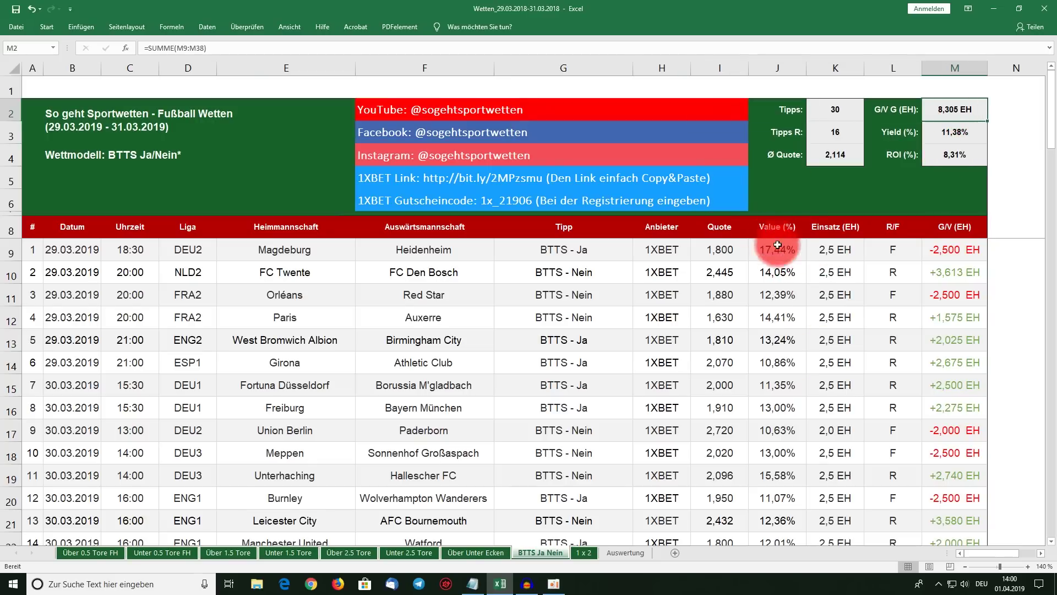
scroll(777, 245, down, 6)
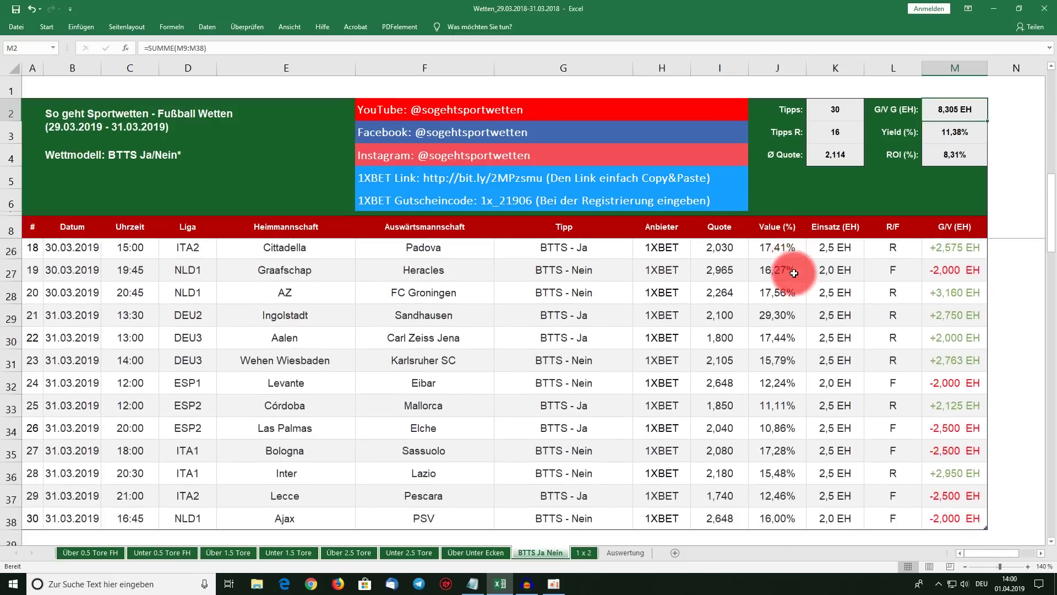
scroll(794, 273, down, 2)
scroll(802, 307, up, 3)
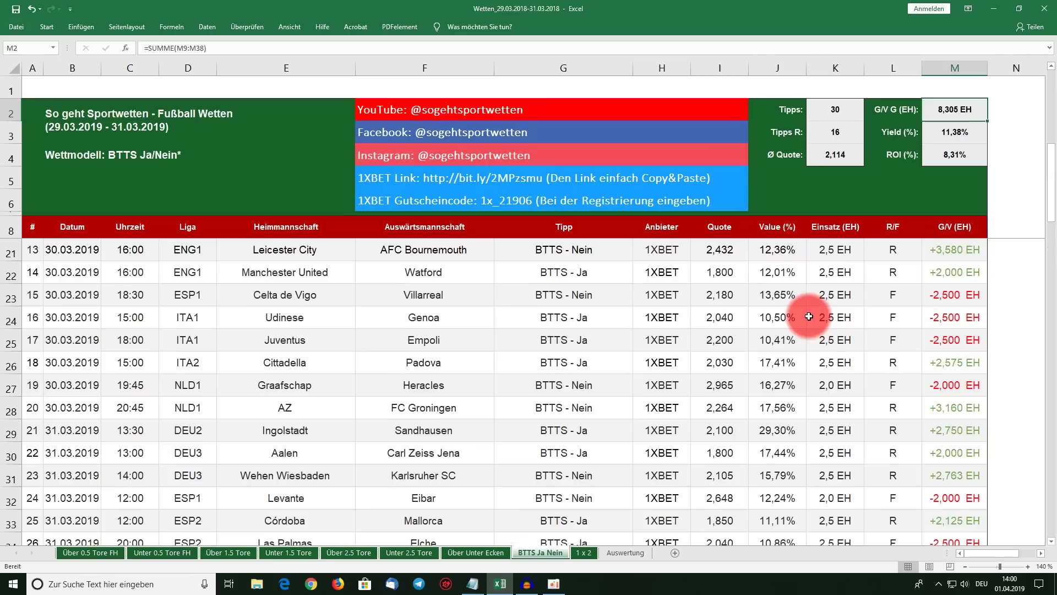
scroll(808, 317, up, 4)
scroll(796, 309, down, 6)
scroll(781, 296, up, 4)
scroll(782, 296, up, 2)
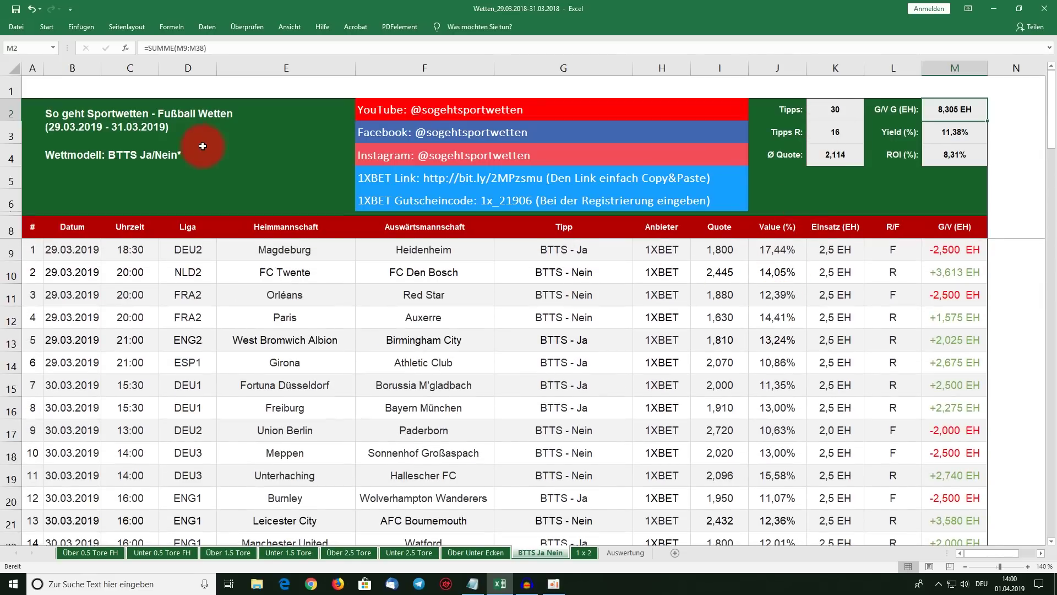
click(203, 146)
- Open the 1 x 2 sheet and set its zoom to 135 %
click(584, 552)
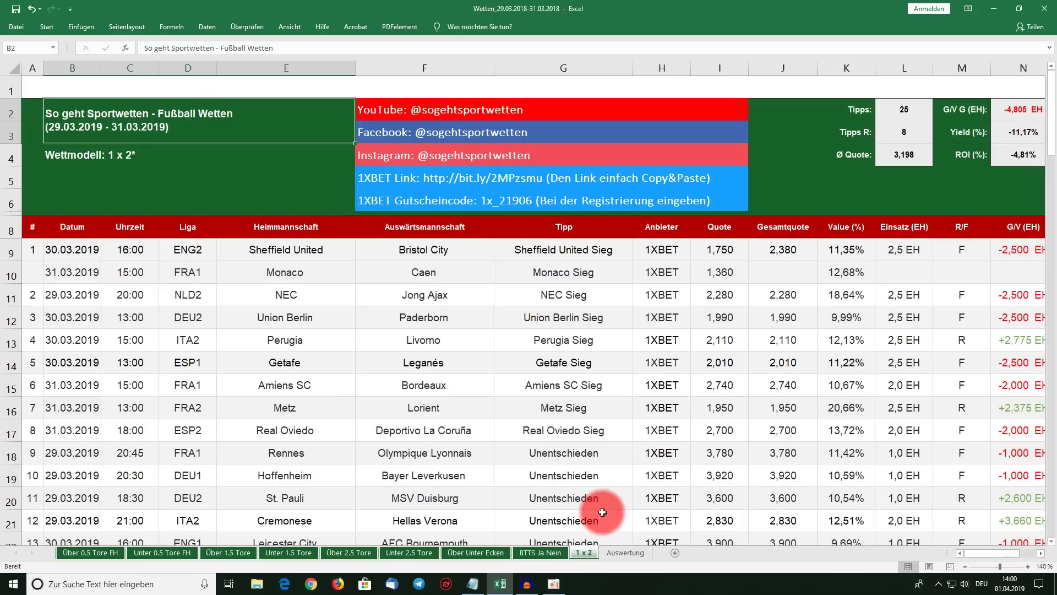
click(1044, 567)
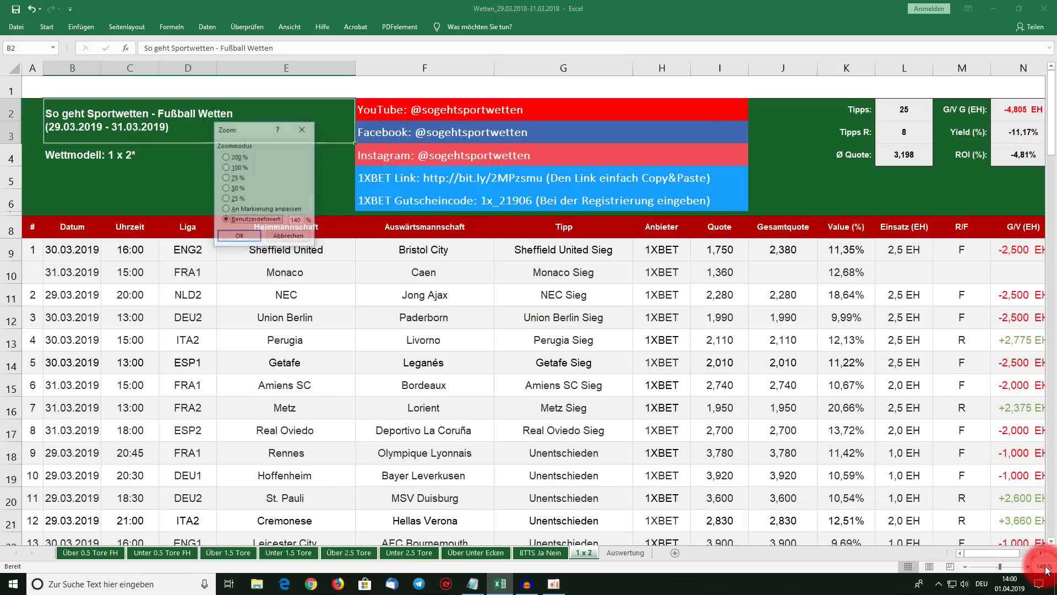
text(135)
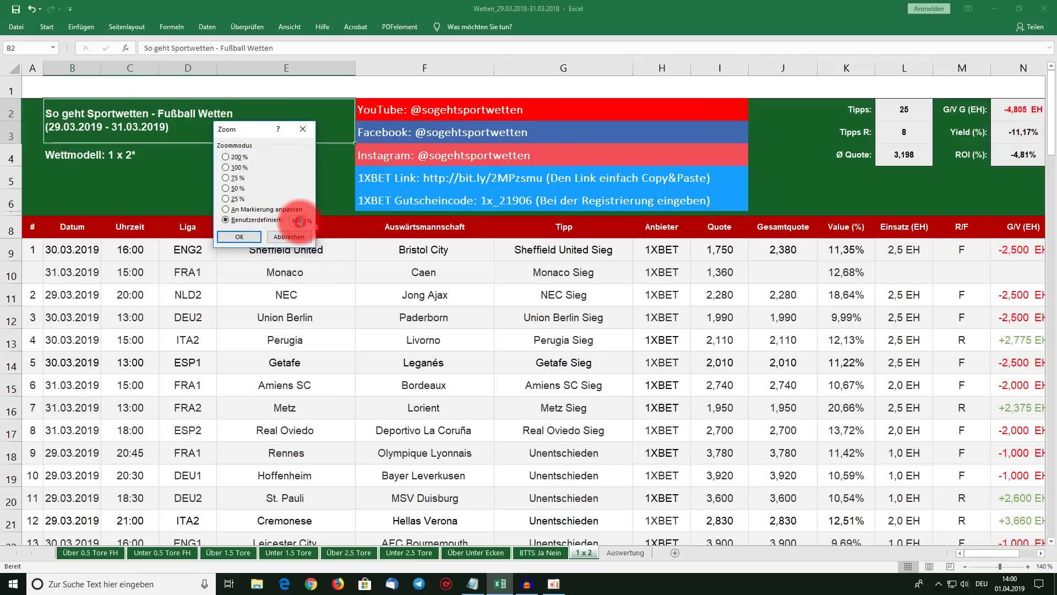
click(252, 217)
click(239, 236)
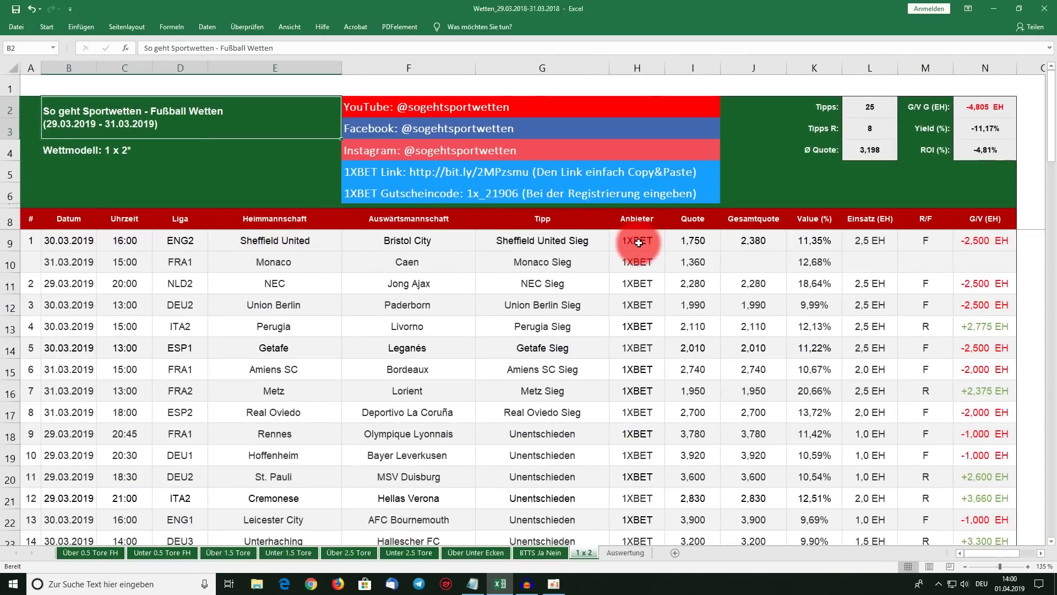
- Review the 1 x 2 sheet's total result and bet list, checking the odds of the Ingolstadt–Sandhausen and Rayo Vallecano–Betis bets
click(984, 112)
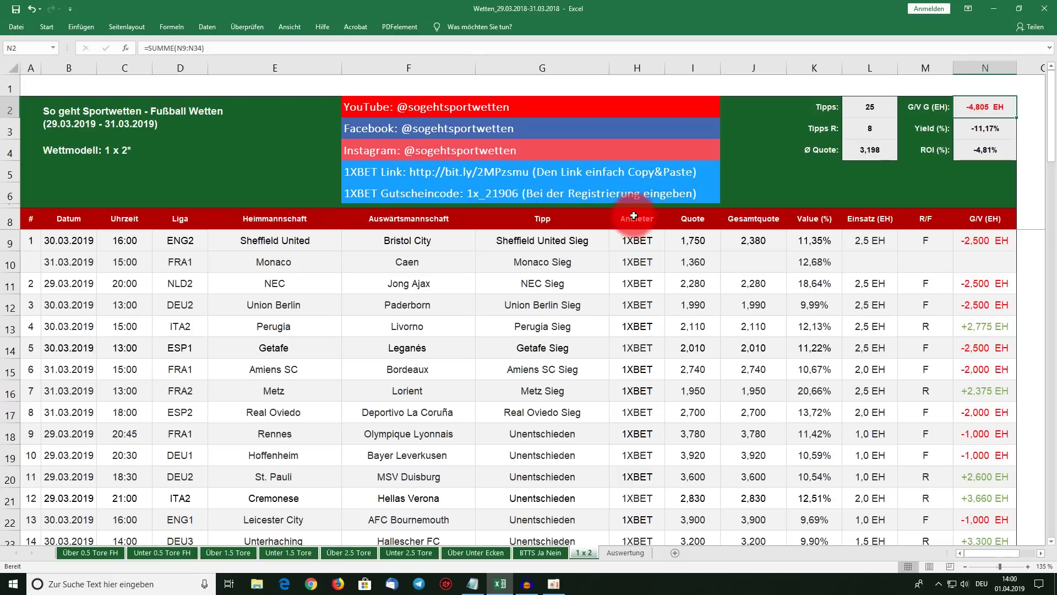
scroll(711, 280, down, 5)
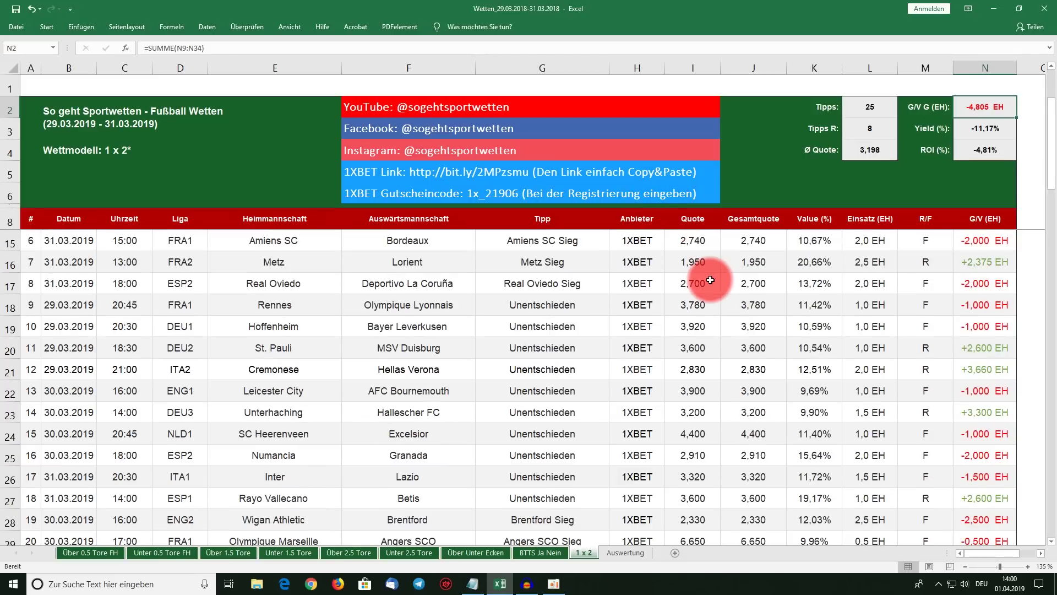
scroll(709, 280, down, 1)
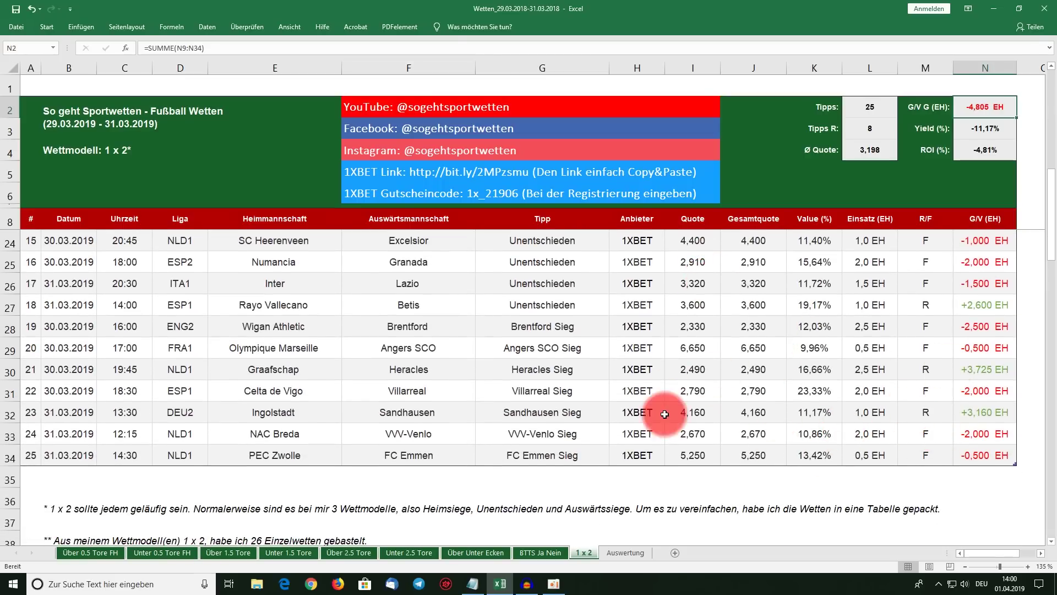
click(762, 414)
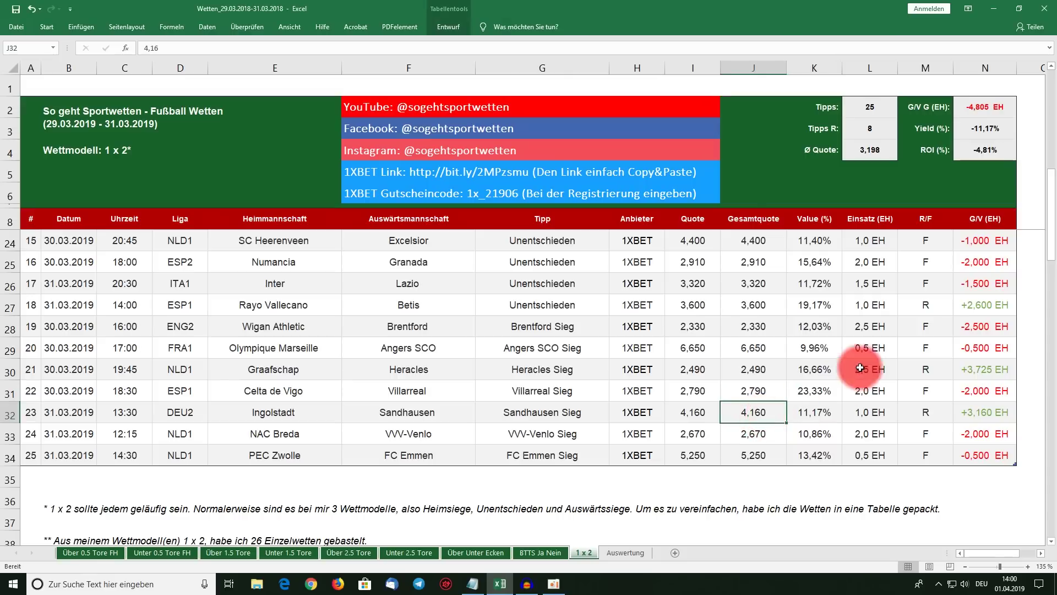
click(700, 307)
- Select all Unentschieden tips on the 1 x 2 sheet and check the profit of each winning draw bet
scroll(759, 304, up, 2)
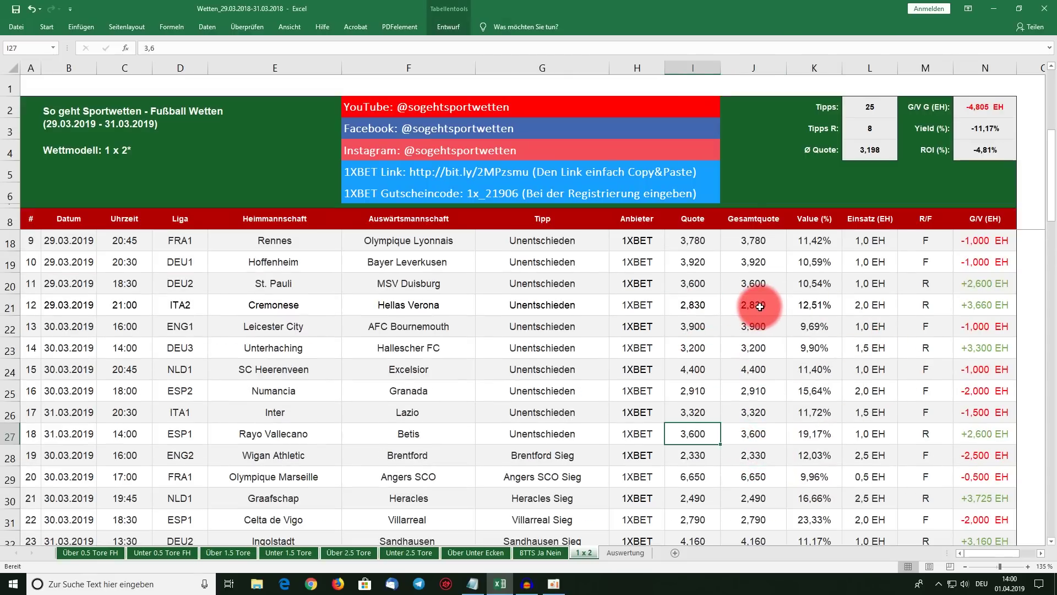
scroll(760, 306, up, 1)
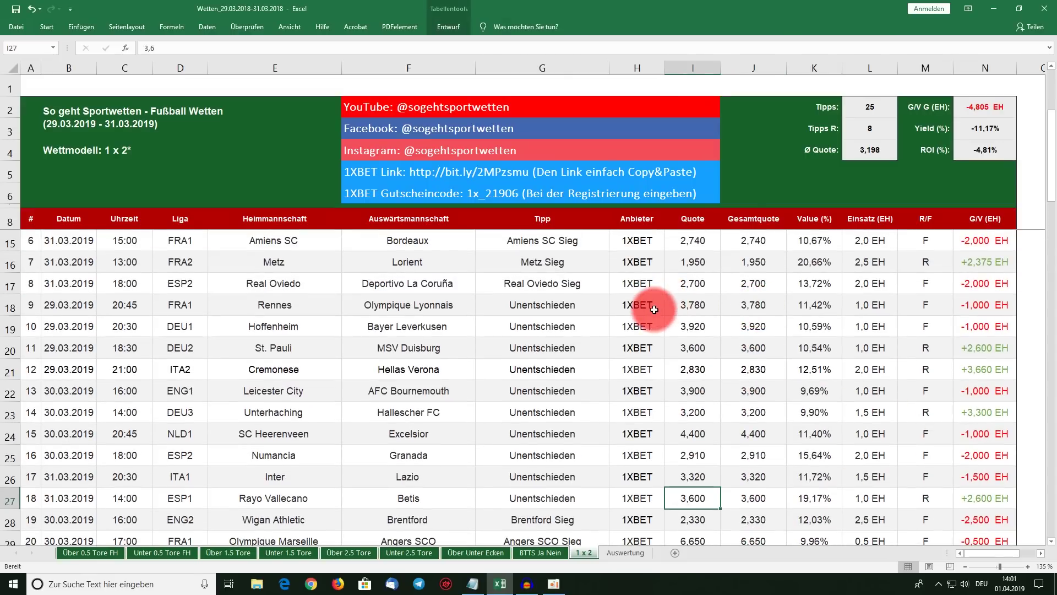
drag(557, 307, 567, 500)
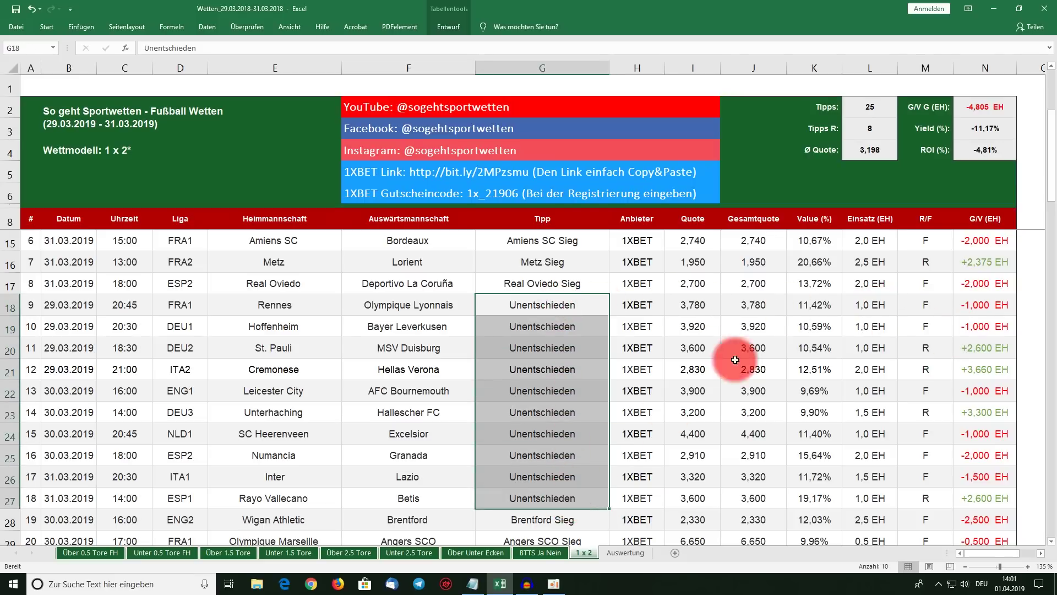
click(976, 351)
click(977, 369)
click(977, 412)
click(977, 499)
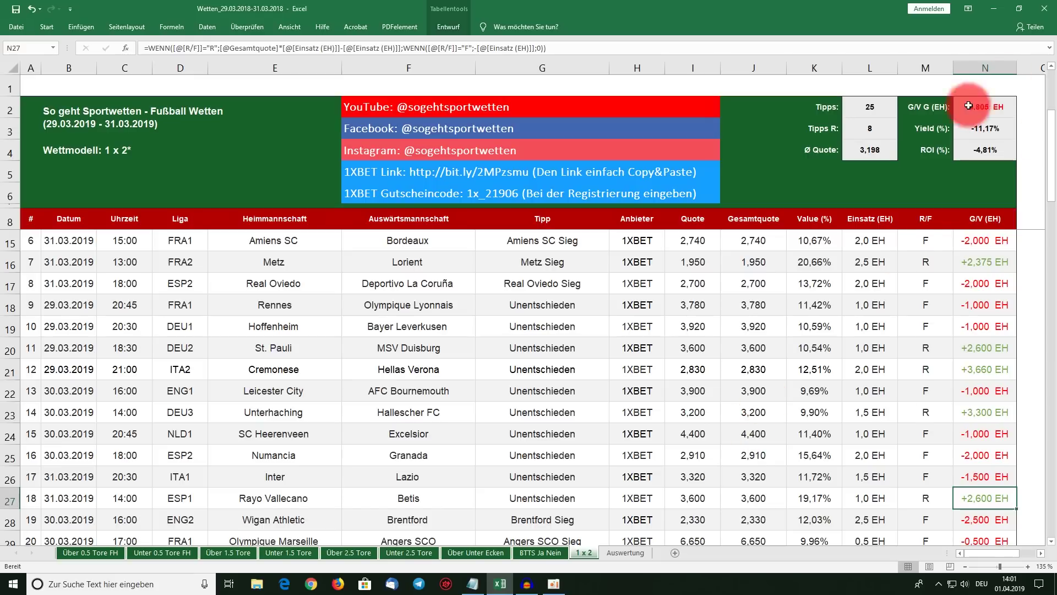
- Examine the winning away tips on Heracles and Sandhausen, and return to the title cell of the 1 x 2 sheet
scroll(845, 331, up, 2)
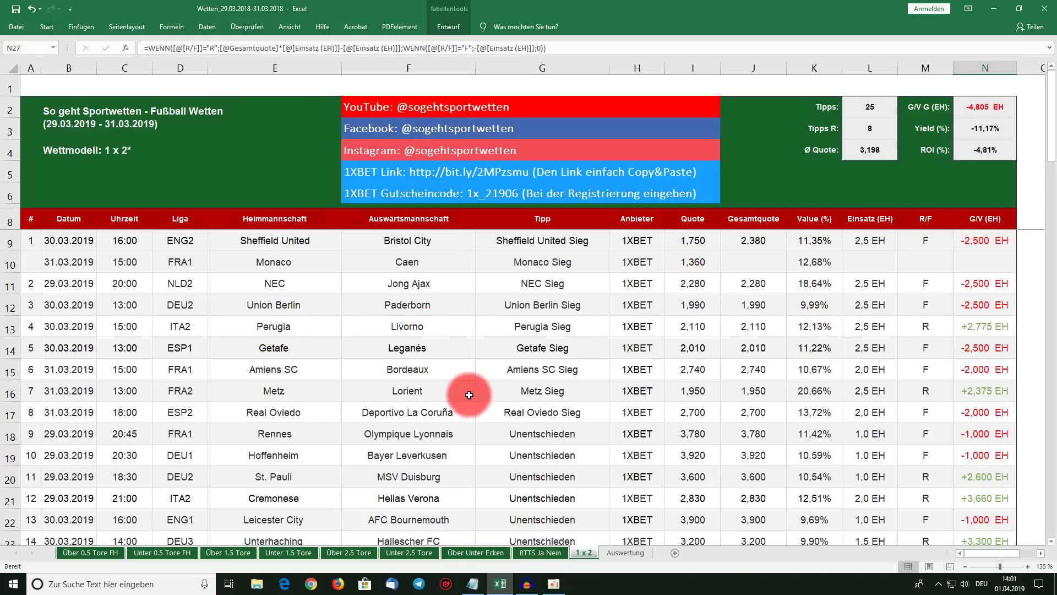
scroll(478, 355, down, 6)
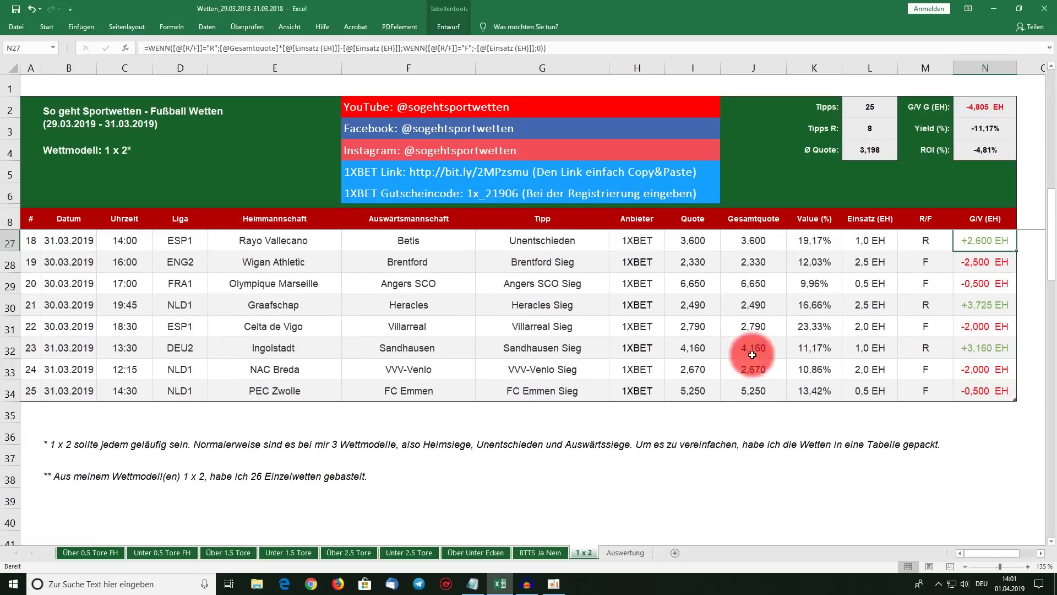
click(556, 308)
click(548, 349)
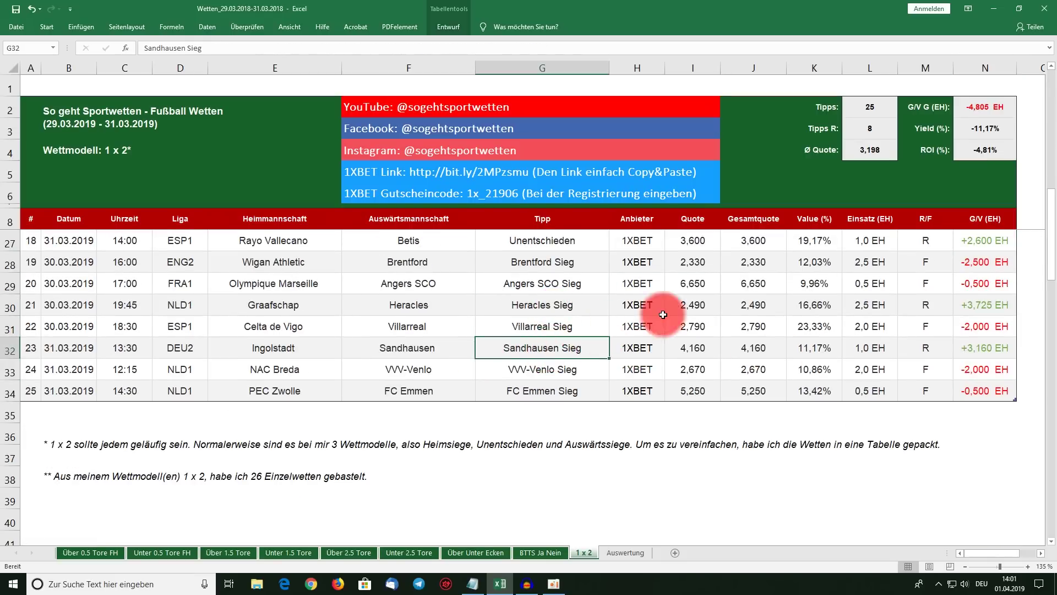
scroll(683, 330, up, 3)
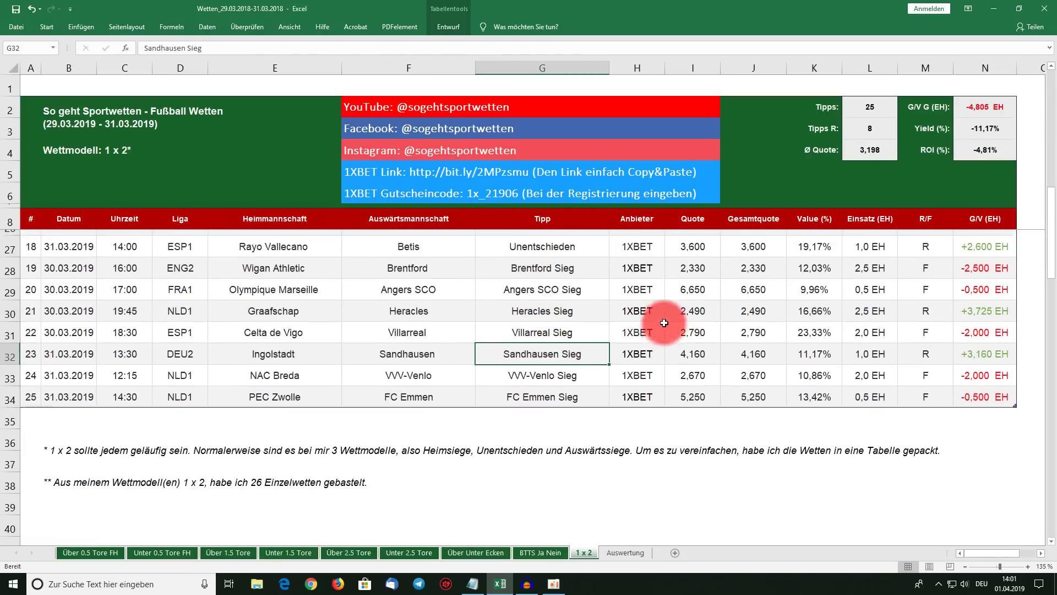
scroll(664, 323, up, 3)
click(85, 117)
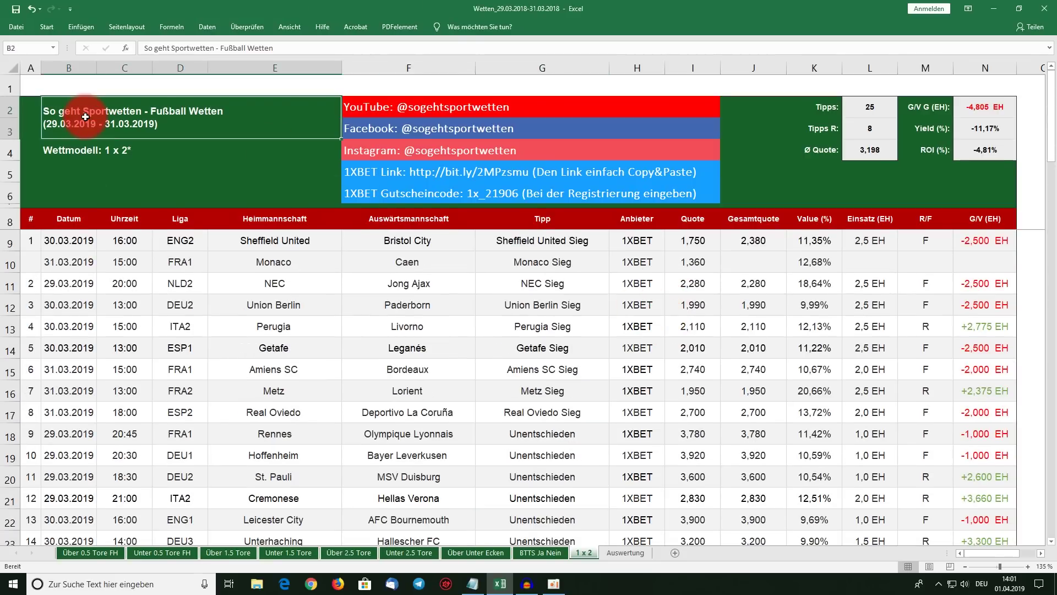
- Open the Auswertung sheet and review the profit or loss of every betting model and the overall total
click(626, 552)
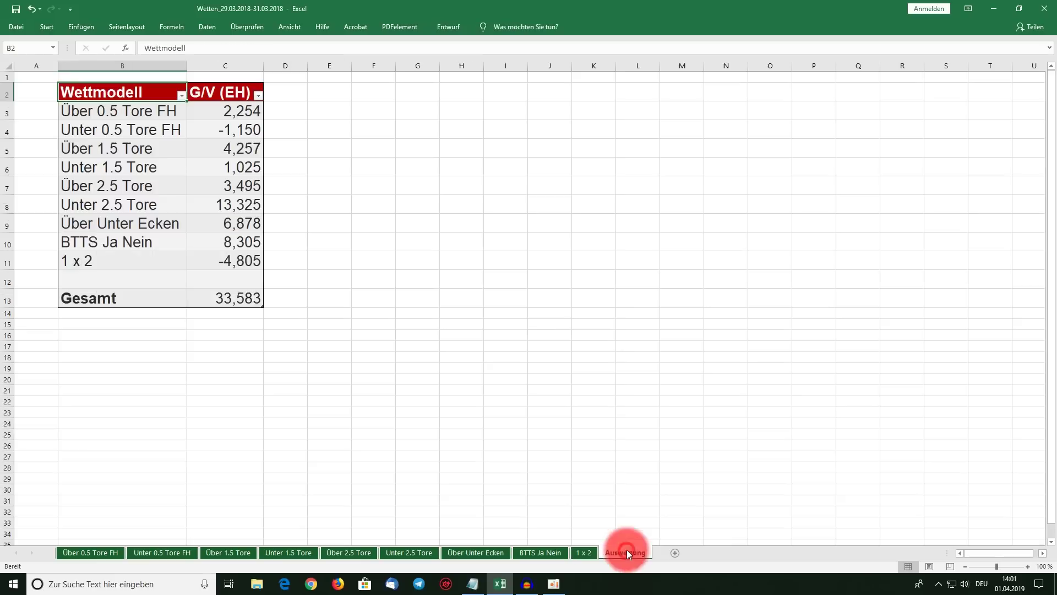
click(130, 110)
drag(216, 107, 239, 262)
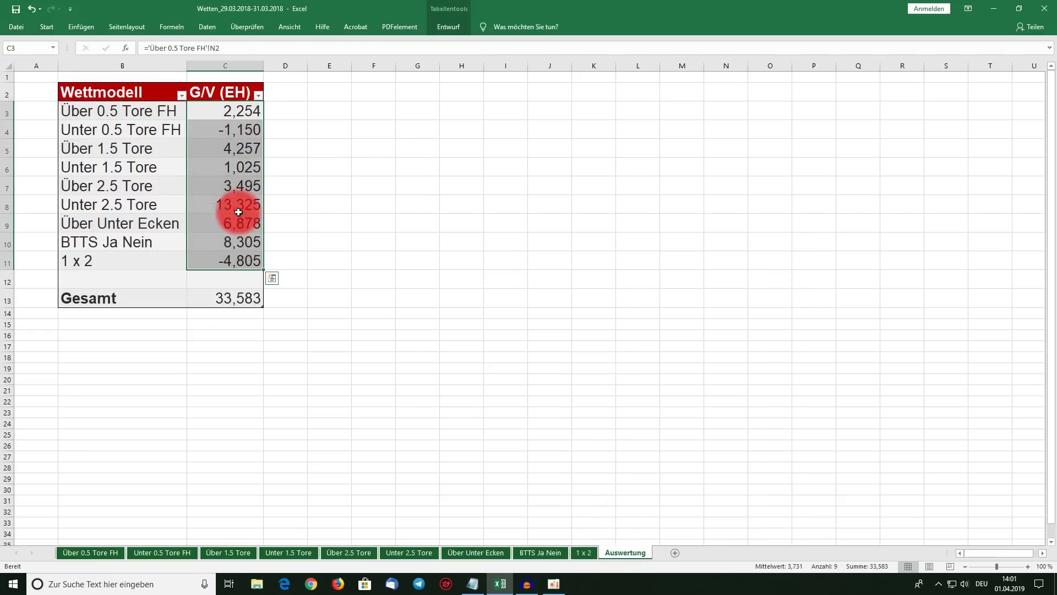
click(224, 301)
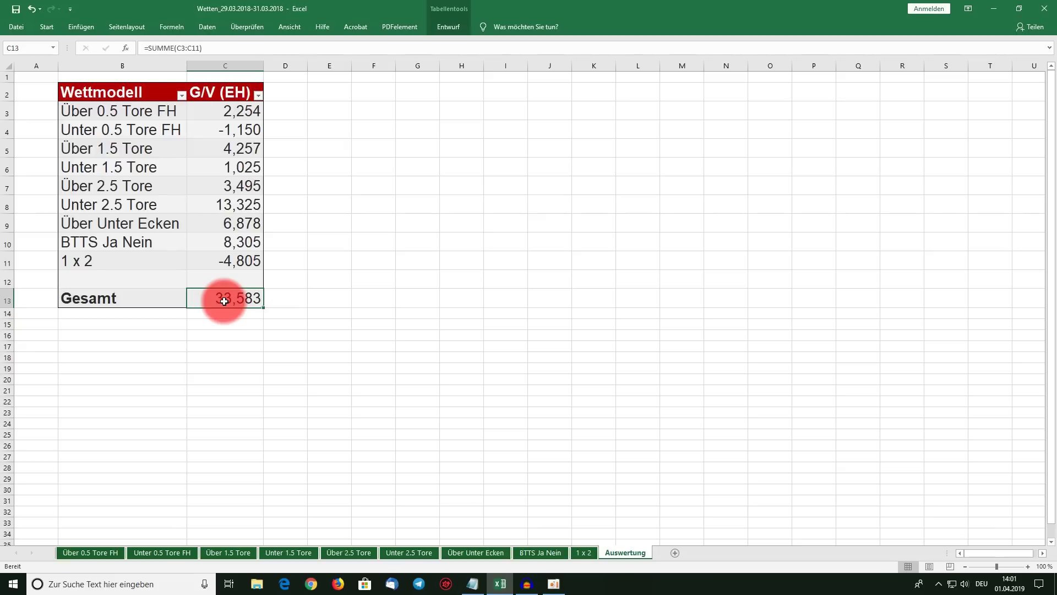
click(105, 98)
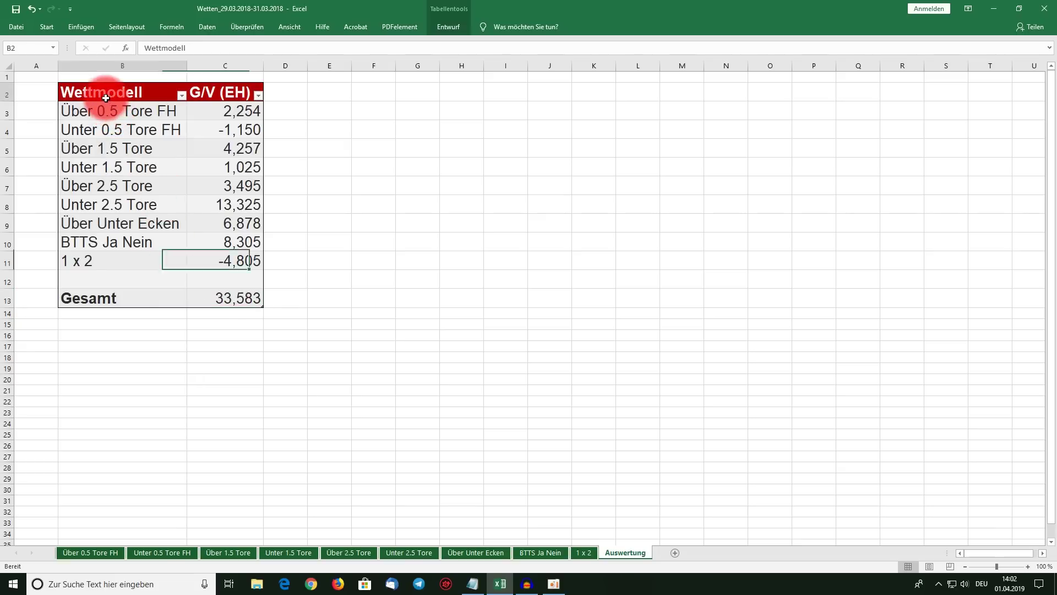